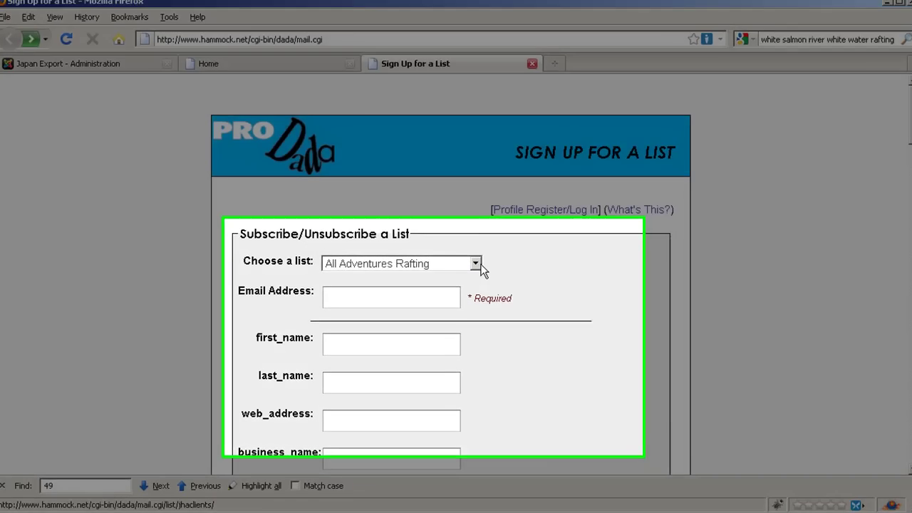
Open the J. Hammock & Associates, LLC list from Available Lists to reach the jhaclients sign-in page.
left_click(473, 266)
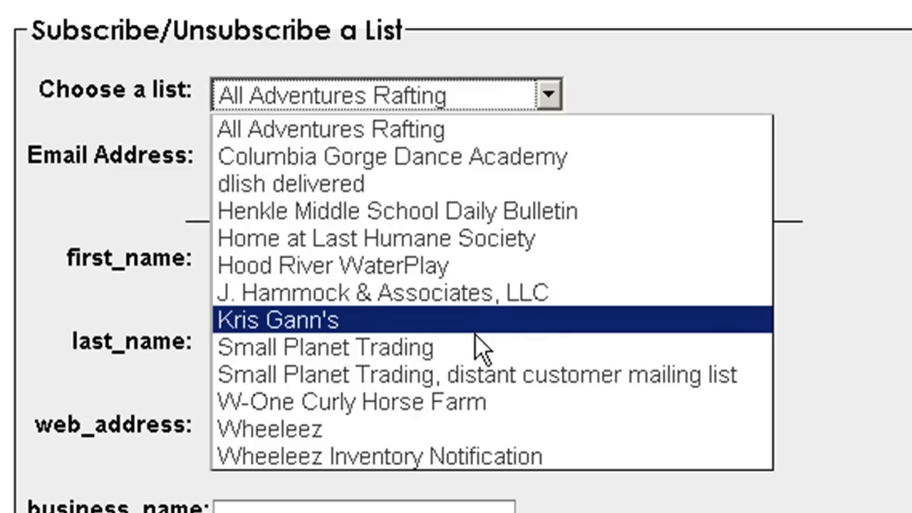
left_click(833, 134)
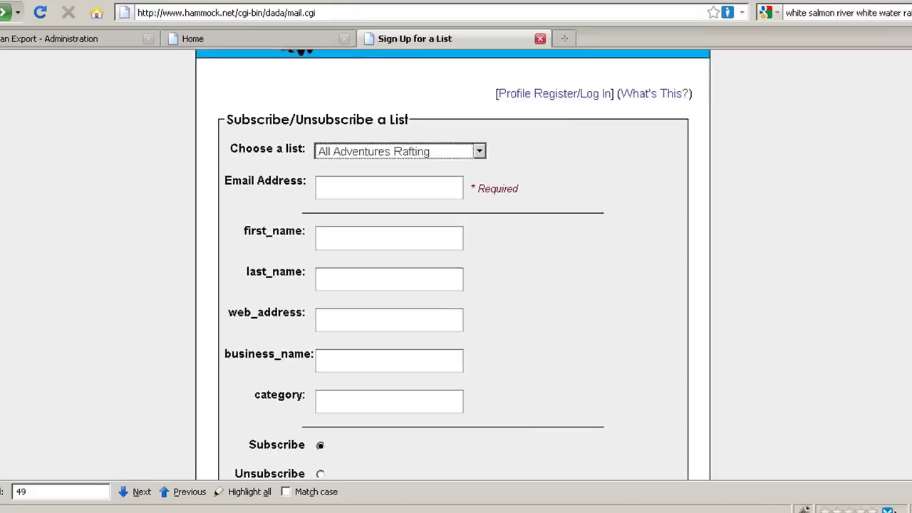
scroll(894, 206, "down", 8)
left_click_drag(894, 206, 876, 332)
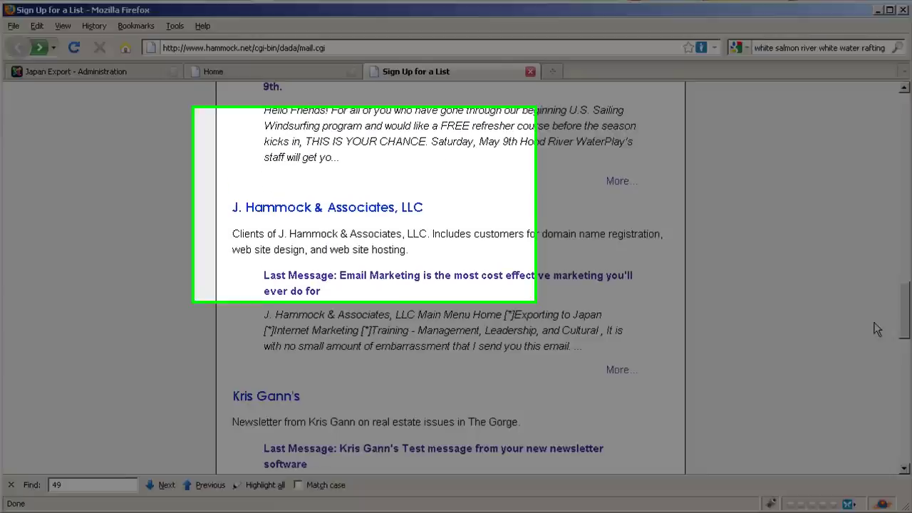
left_click(427, 282)
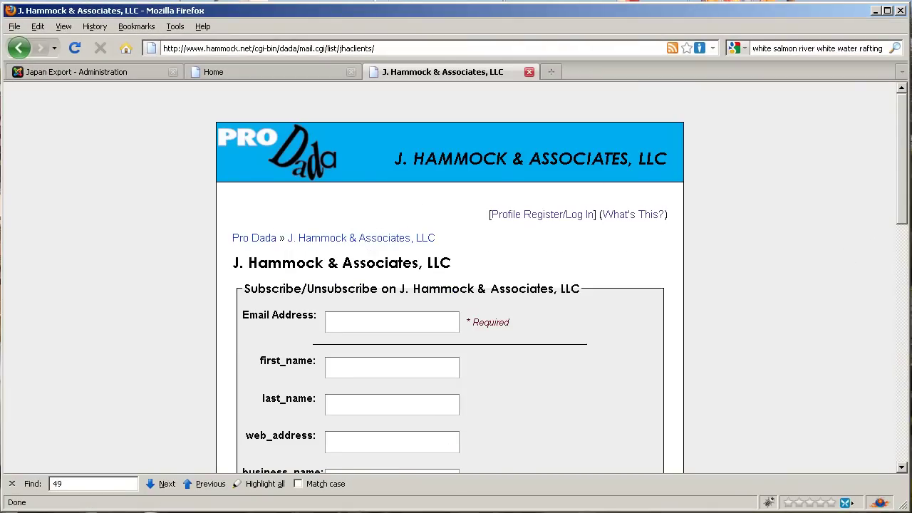
left_click_drag(896, 144, 896, 191)
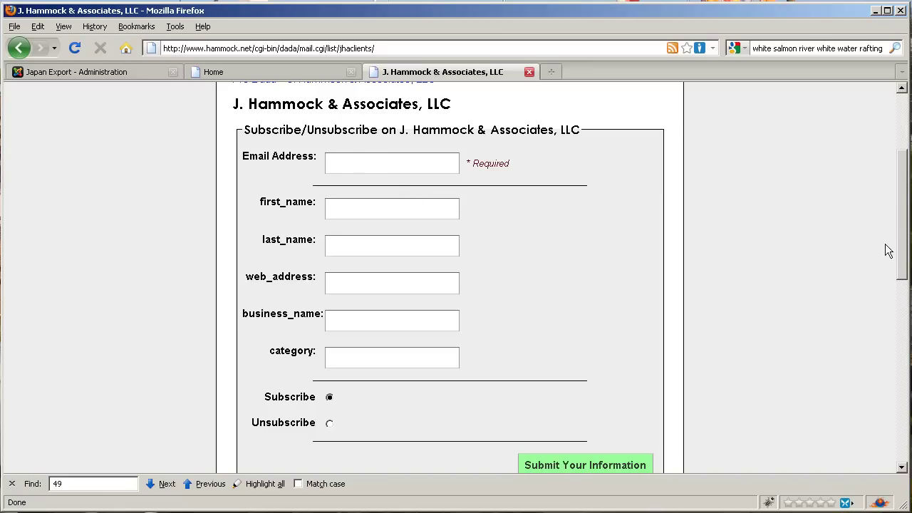
left_click_drag(903, 226, 901, 382)
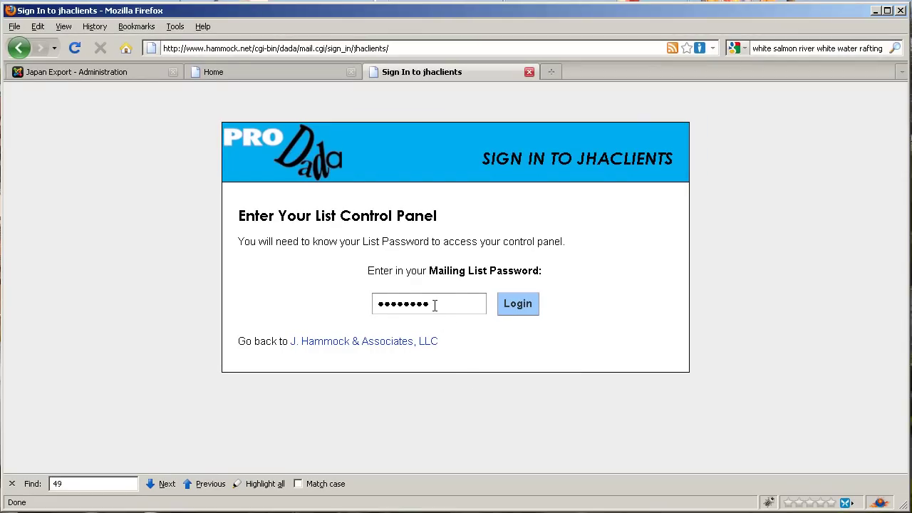
Replace the password field contents with the jhaclients list password and log in.
left_click_drag(443, 305, 352, 298)
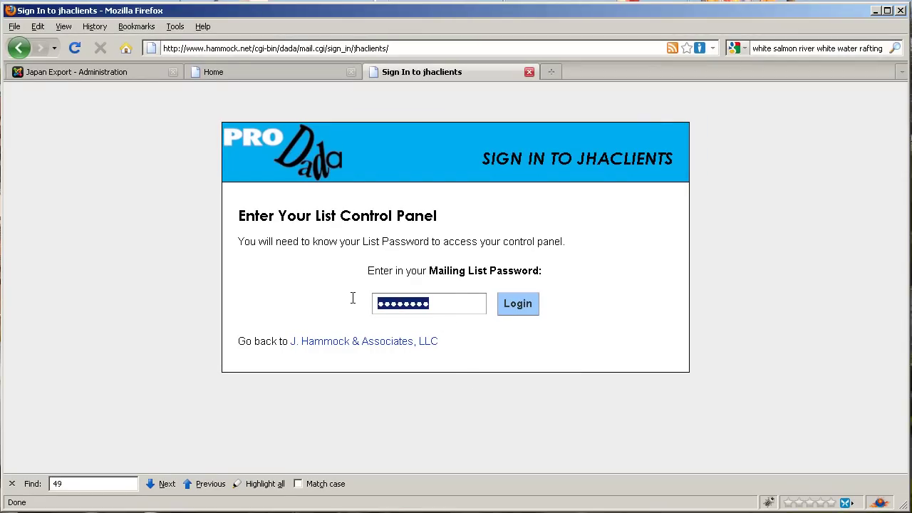
type("••••••••")
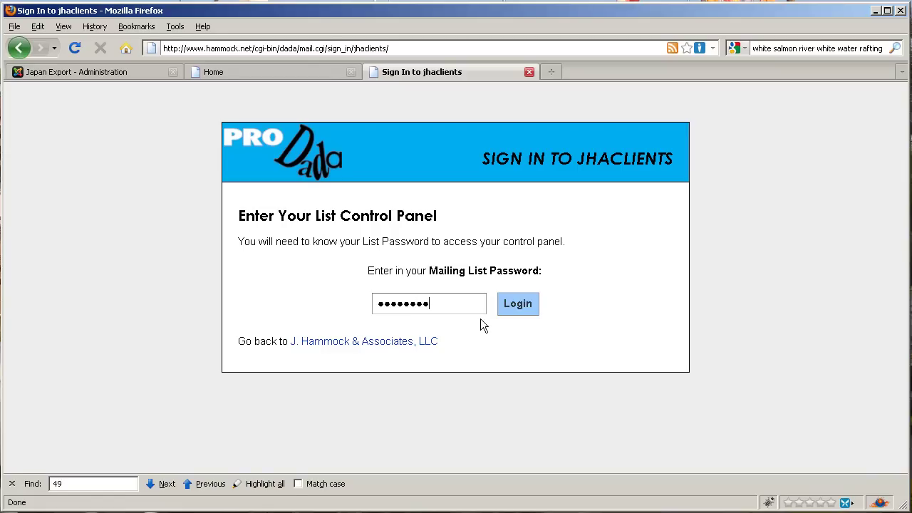
left_click(514, 305)
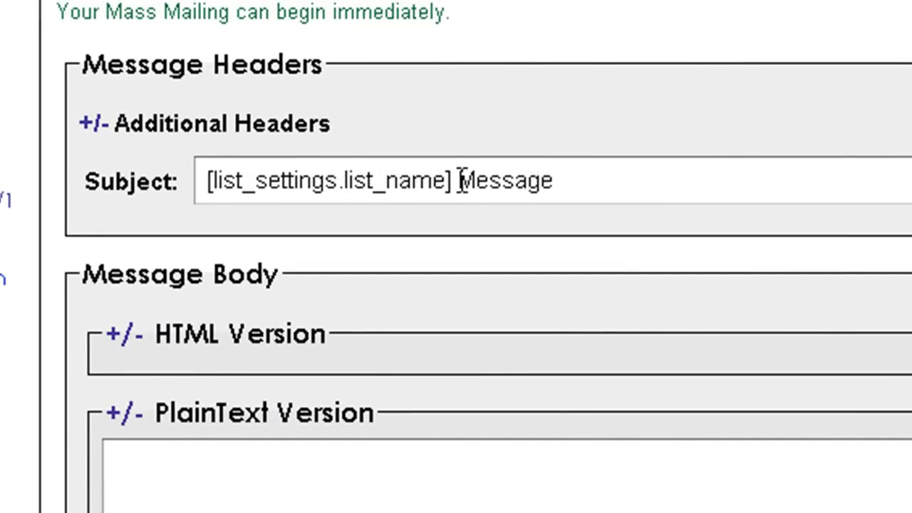
Replace 'Message' in the subject with the suggested 'Spring discount from J. Hammock & Associates.'.
left_click_drag(459, 180, 562, 183)
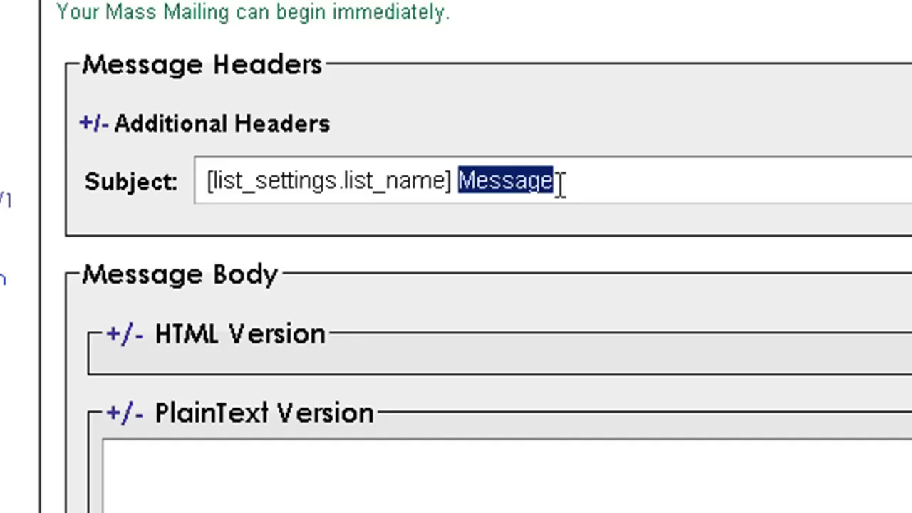
type("Spring")
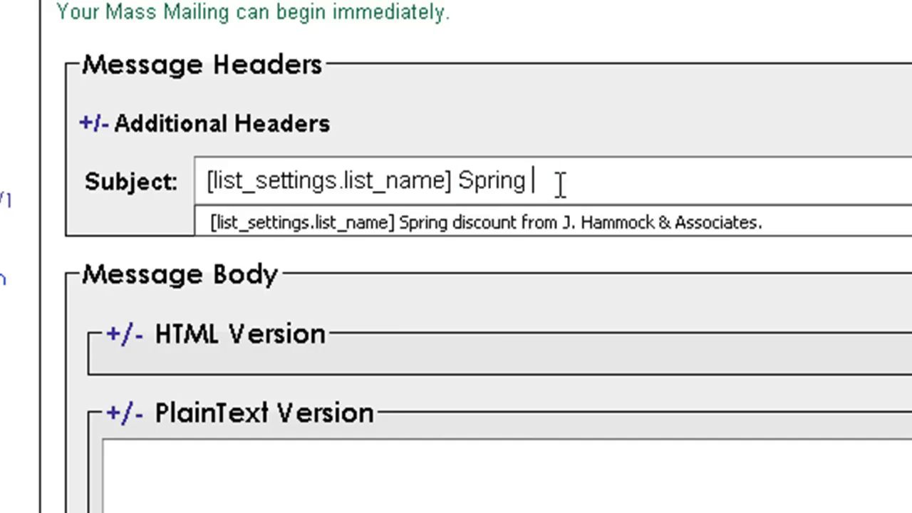
key("Down")
key("Tab")
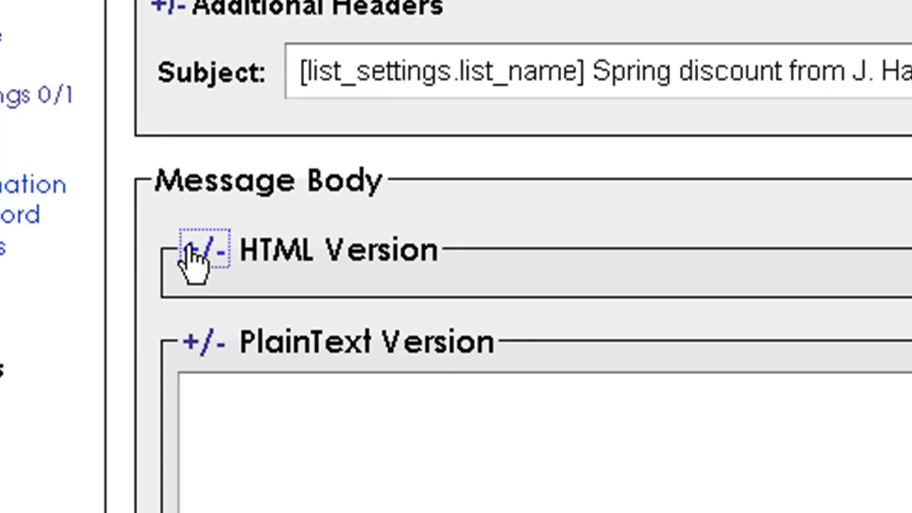
Expand the HTML Version editor and type 'This is where you type your message.'.
left_click(203, 250)
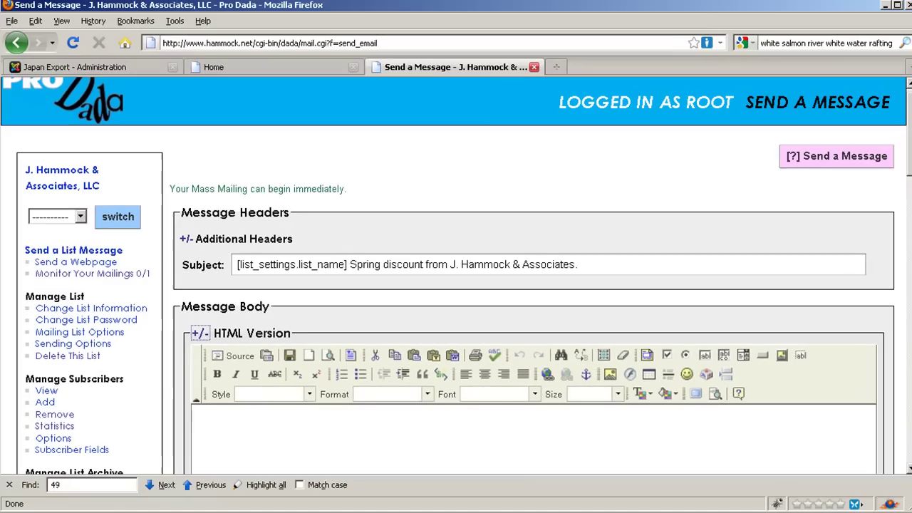
scroll(903, 215, "down", 3)
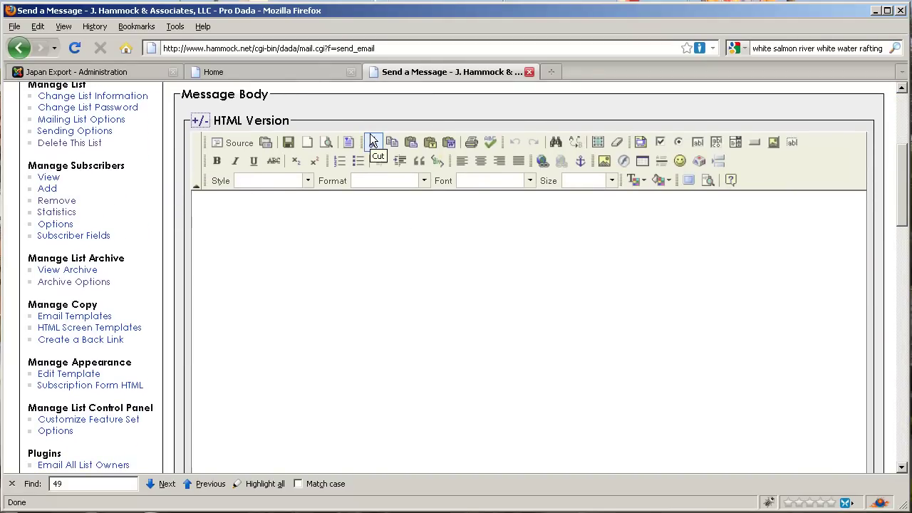
left_click(373, 252)
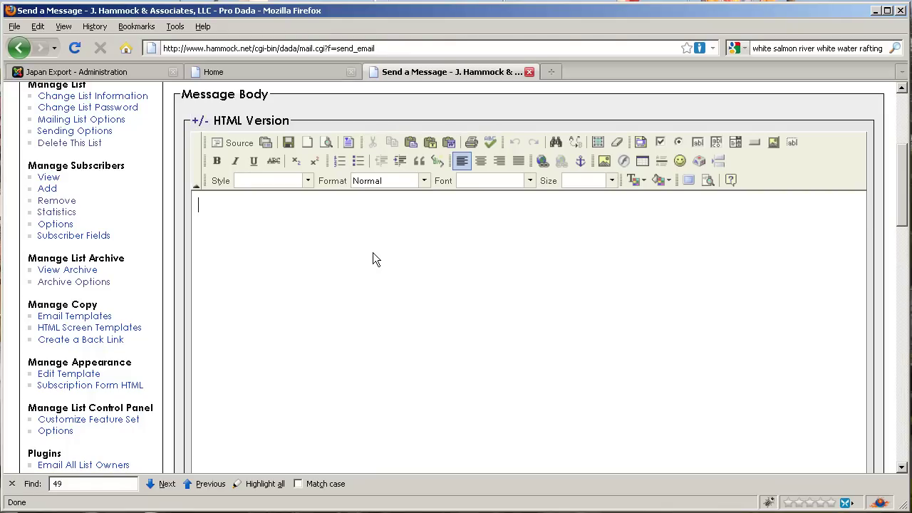
type("This is where you type you")
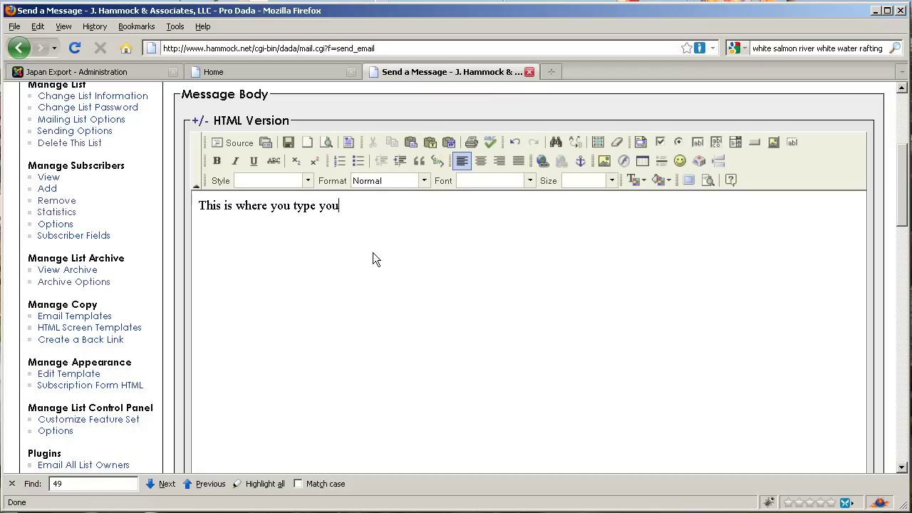
type("r message.")
Copy and paste the placeholder sentence repeatedly to build several paragraphs.
key("ctrl+a")
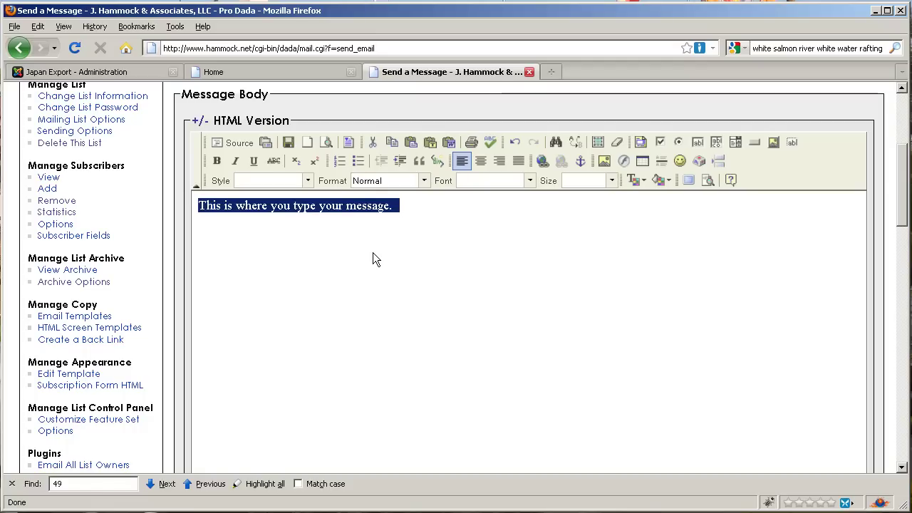
key("ctrl+c")
key("ctrl+v")
key("ctrl+v")
key("ctrl+v")
key("ctrl+v")
key("ctrl+v")
key("ctrl+v")
key("ctrl+v")
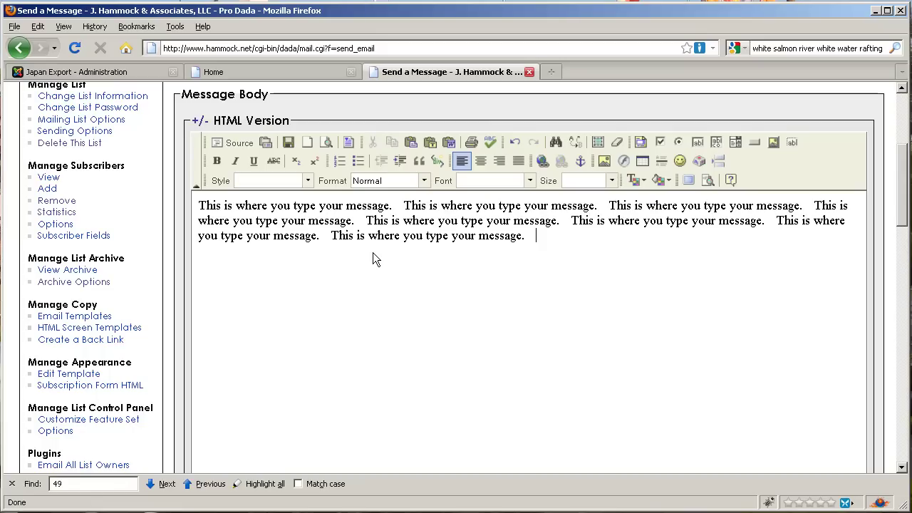
key("ctrl+v")
key("ctrl+v")
key("ctrl+v")
key("ctrl+v")
key("ctrl+v")
key("ctrl+v")
key("ctrl+v")
key("ctrl+v")
key("ctrl+v")
key("ctrl+v")
key("ctrl+v")
key("ctrl+v")
key("ctrl+v")
key("ctrl+v")
key("ctrl+v")
key("ctrl+v")
key("ctrl+v")
key("ctrl+v")
key("ctrl+v")
key("ctrl+v")
key("ctrl+v")
key("ctrl+v")
key("ctrl+v")
key("ctrl+v")
key("ctrl+v")
key("ctrl+v")
key("ctrl+v")
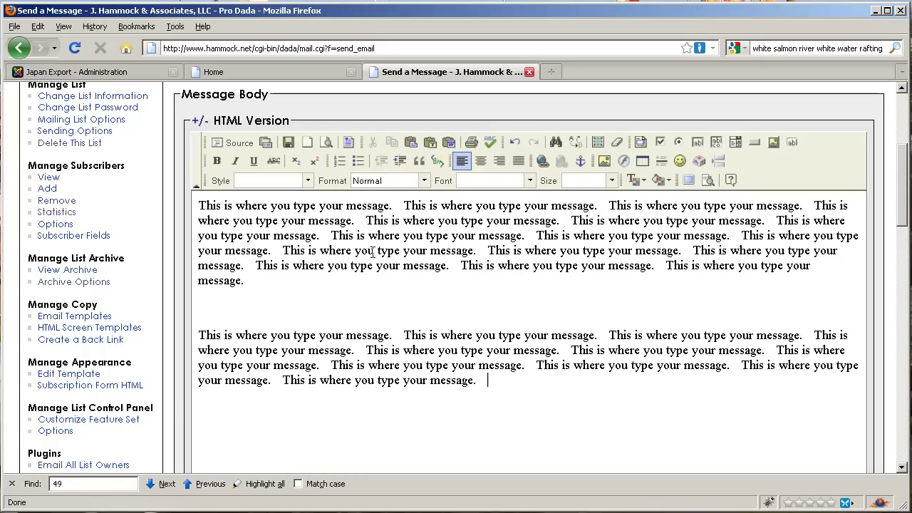
key("Return")
key("ctrl+v")
key("ctrl+v")
key("ctrl+v")
key("ctrl+v")
key("ctrl+v")
key("ctrl+v")
key("ctrl+v")
key("ctrl+v")
key("ctrl+v")
key("ctrl+v")
key("ctrl+v")
key("ctrl+v")
key("ctrl+v")
key("ctrl+v")
key("ctrl+v")
key("ctrl+v")
key("ctrl+v")
key("ctrl+v")
key("ctrl+v")
key("ctrl+v")
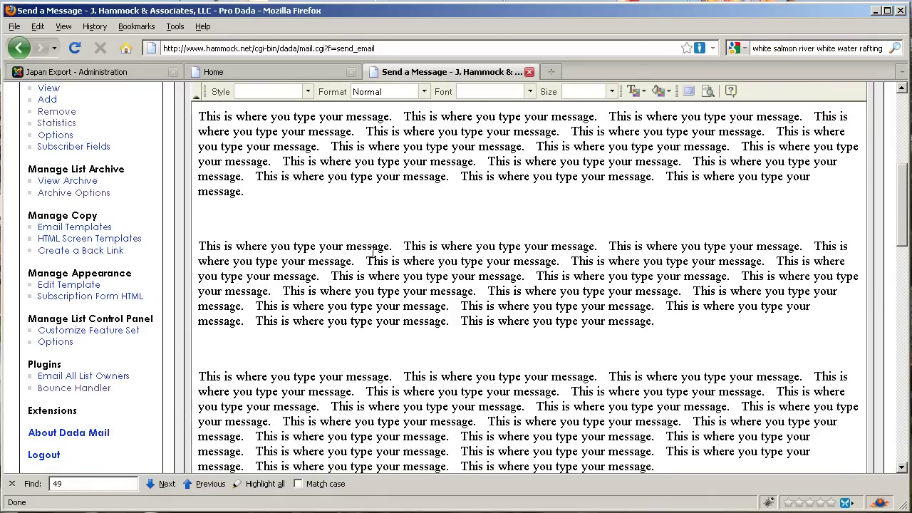
Add the signature line 'Scott' below the paragraphs.
left_click_drag(902, 208, 901, 246)
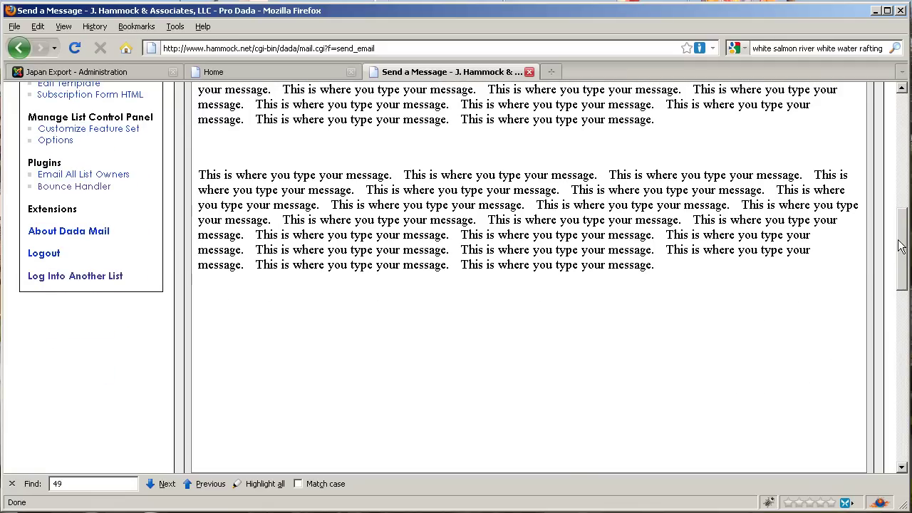
left_click(502, 297)
type("Scott")
mouse_move(901, 246)
left_mouse_down()
mouse_move(898, 143)
mouse_move(899, 182)
left_mouse_up()
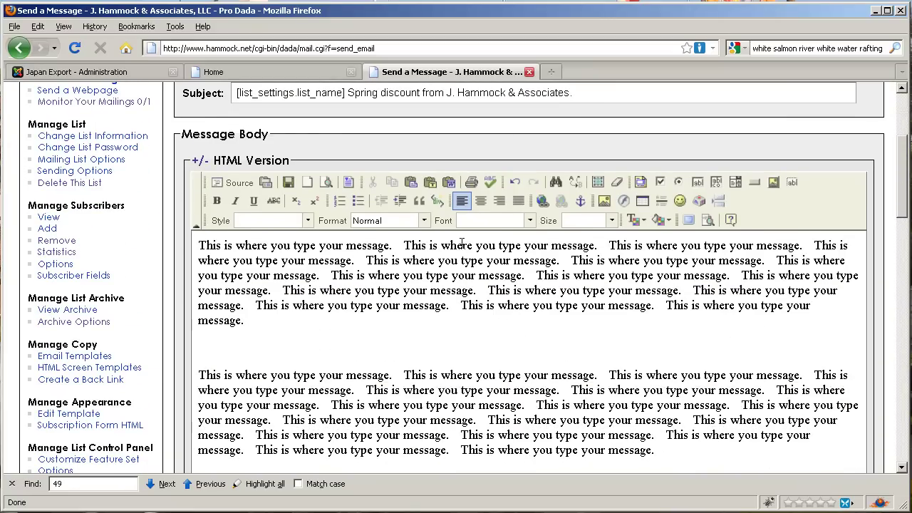
Open Image Properties at the message start and switch to its Upload tab.
left_click(199, 245)
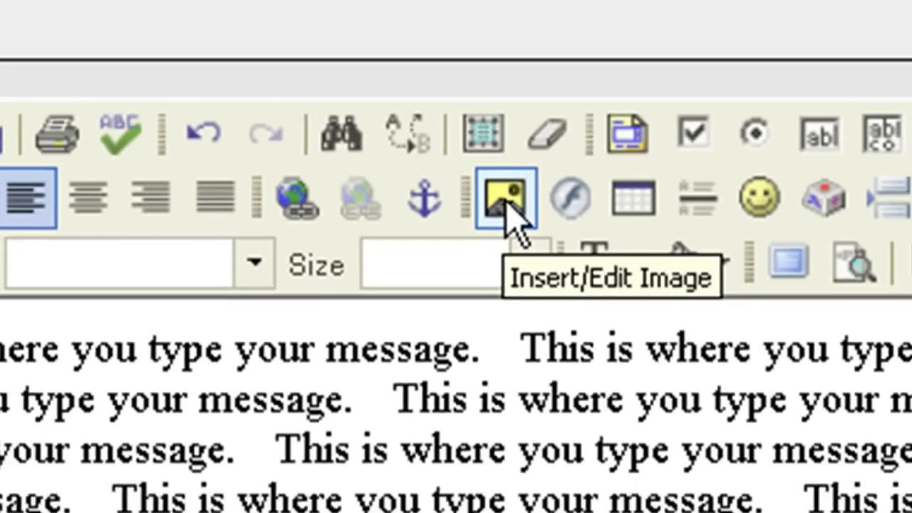
left_click(496, 212)
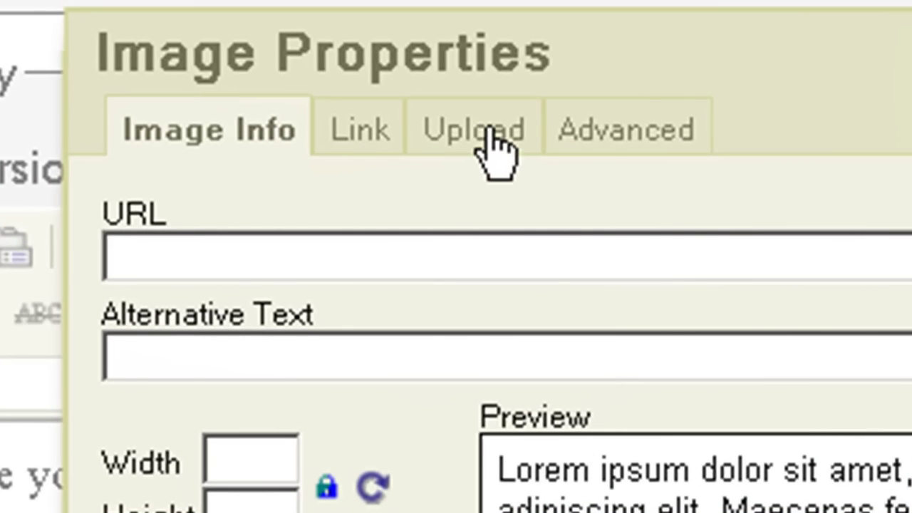
left_click(497, 146)
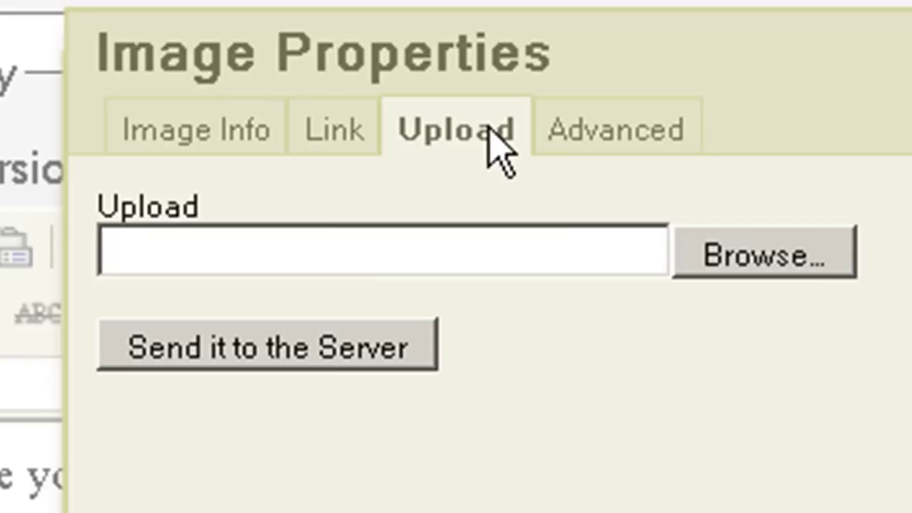
Browse the Categories folder and choose 21615200.gif as the upload file.
left_click(768, 246)
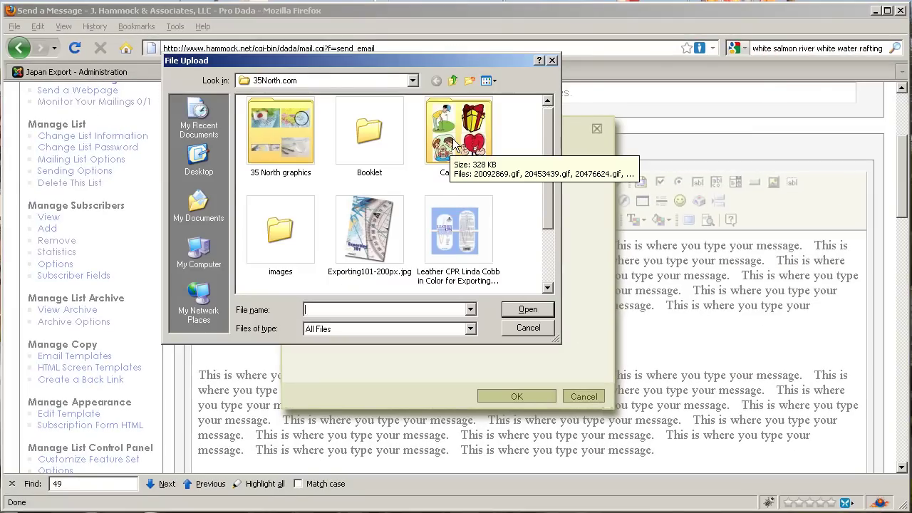
double_click(454, 142)
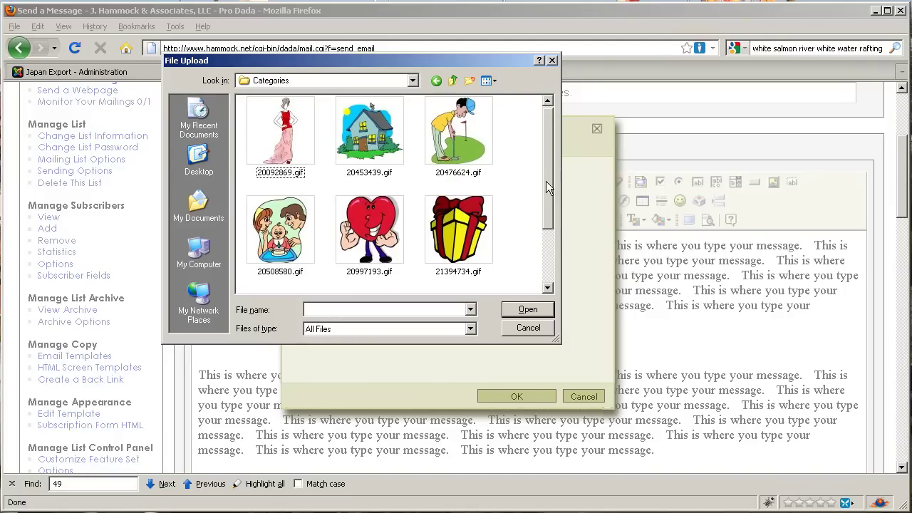
left_click_drag(545, 181, 539, 241)
left_click(281, 246)
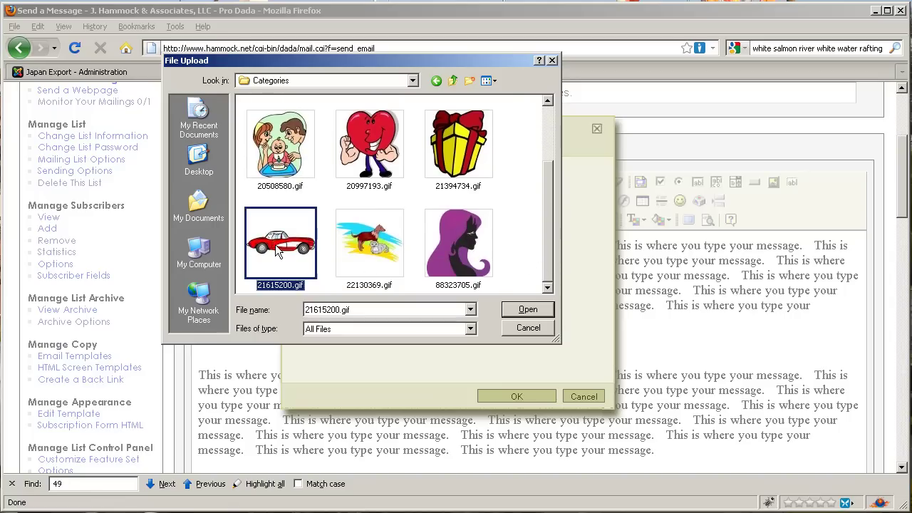
left_click(528, 310)
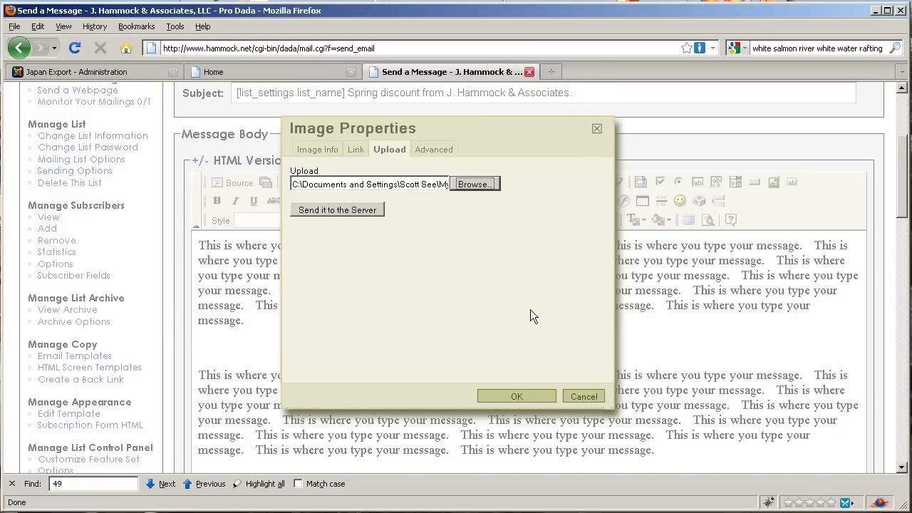
Send 21615200.gif to the server and acknowledge the successful upload alert.
left_click(358, 211)
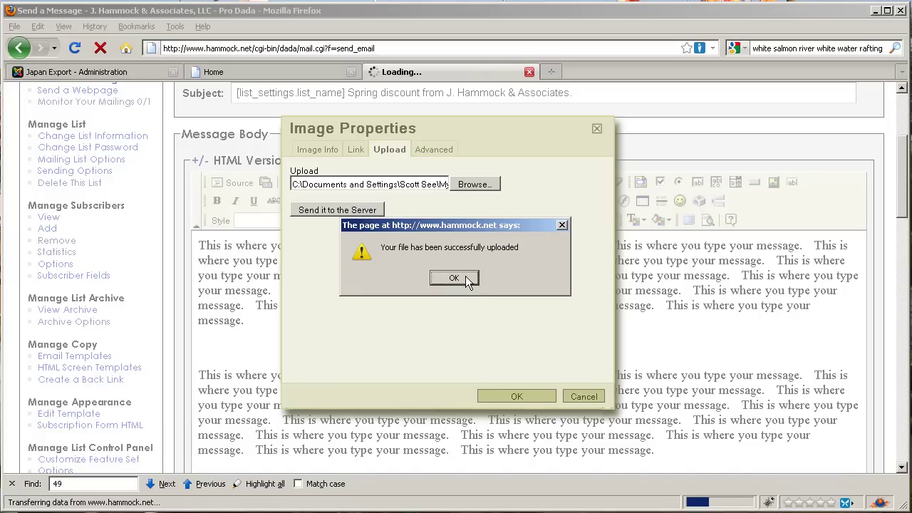
left_click(465, 276)
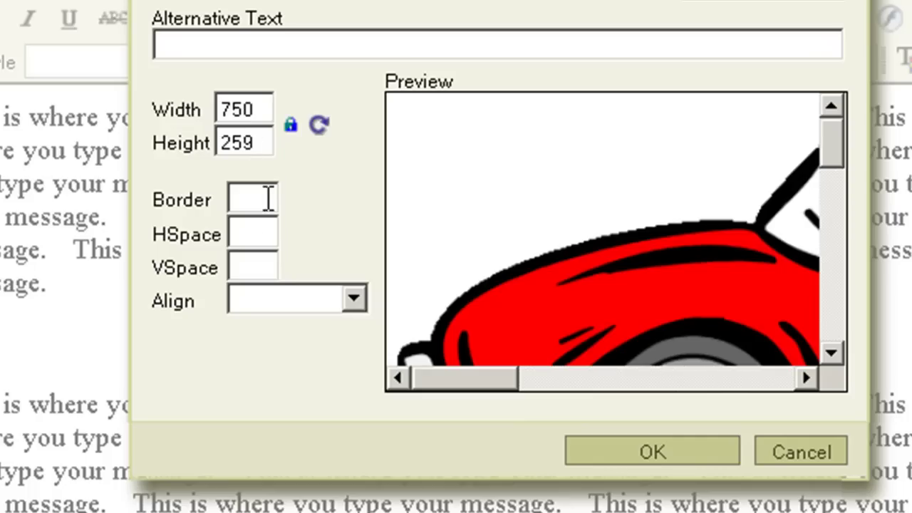
Set the image to Align Left, HSpace 5, VSpace 11, and insert it into the body.
left_click(354, 300)
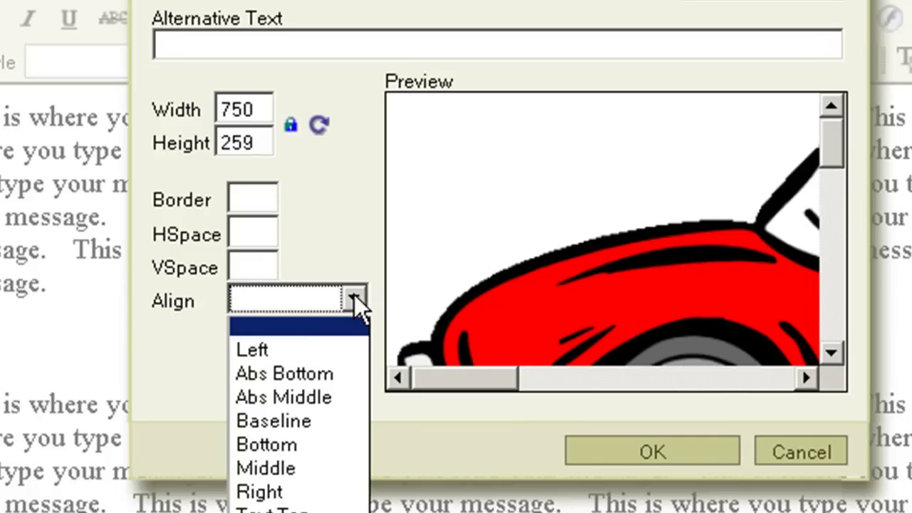
left_click(298, 347)
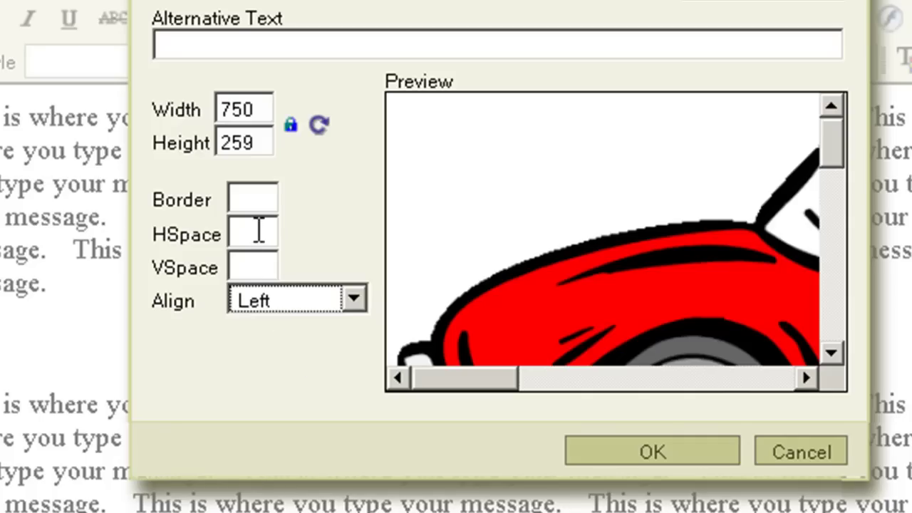
left_click(259, 233)
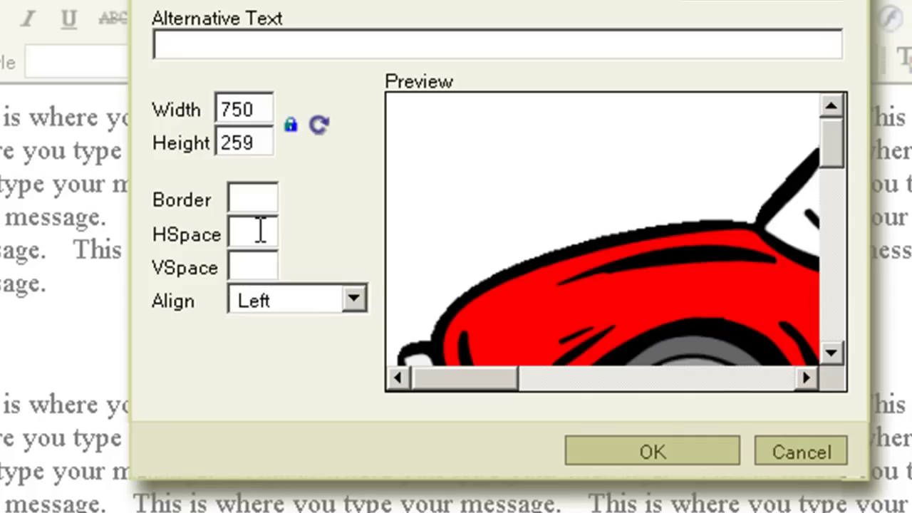
type("5")
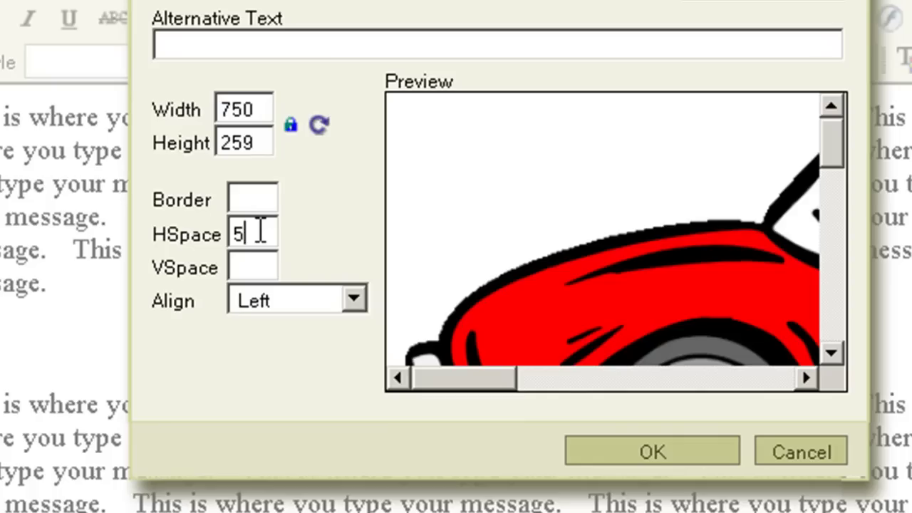
left_click(262, 267)
type("5")
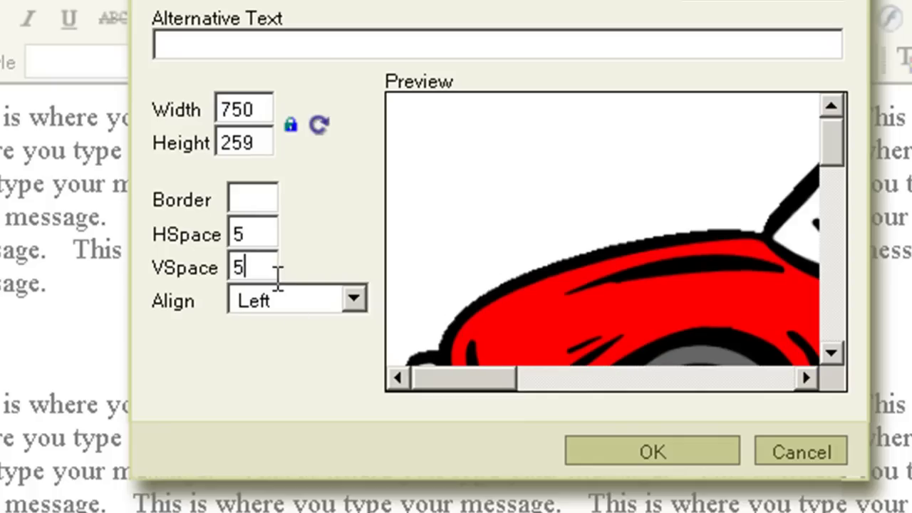
left_click_drag(262, 270, 198, 258)
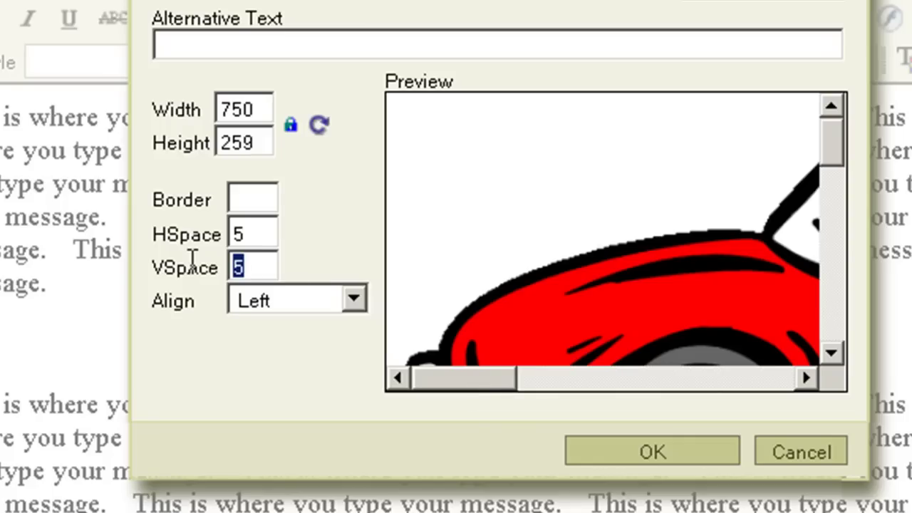
type("11")
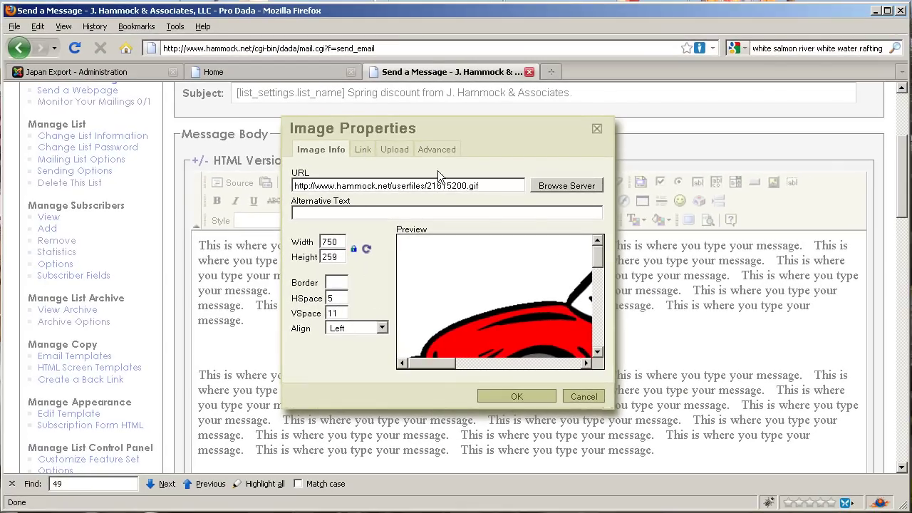
left_click(518, 396)
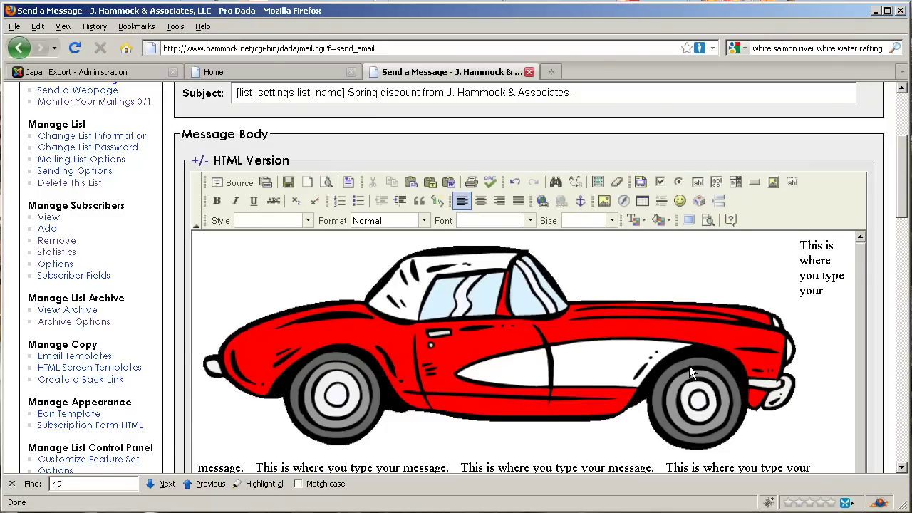
Drag the car image's bottom-right handle inward to shrink it into a small thumbnail.
left_click(688, 366)
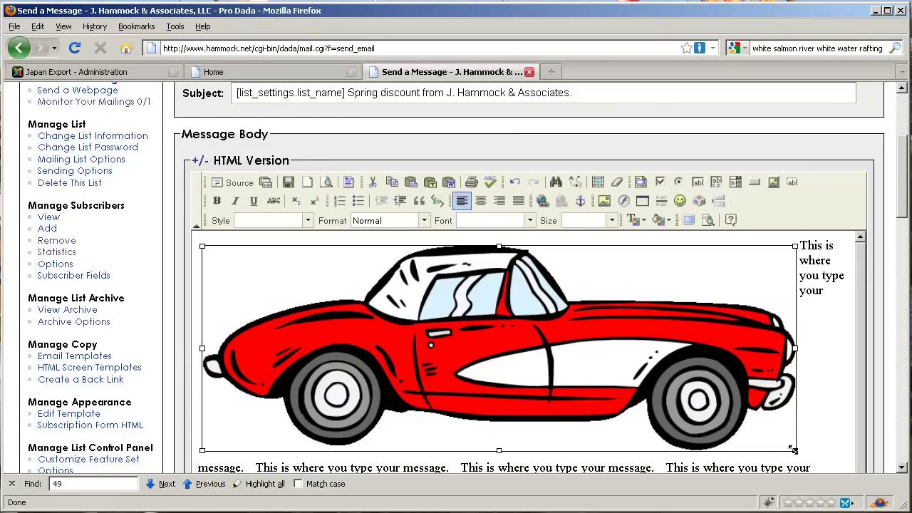
left_click_drag(793, 450, 435, 310)
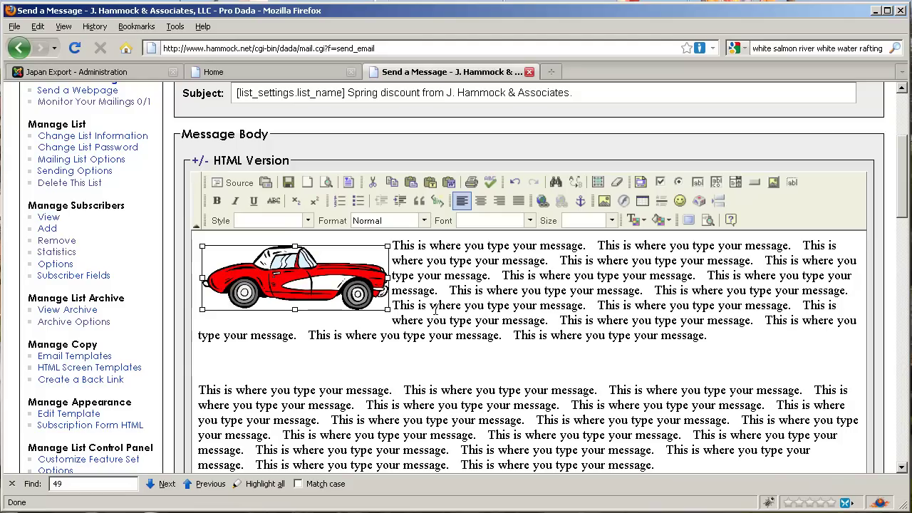
left_click(435, 309)
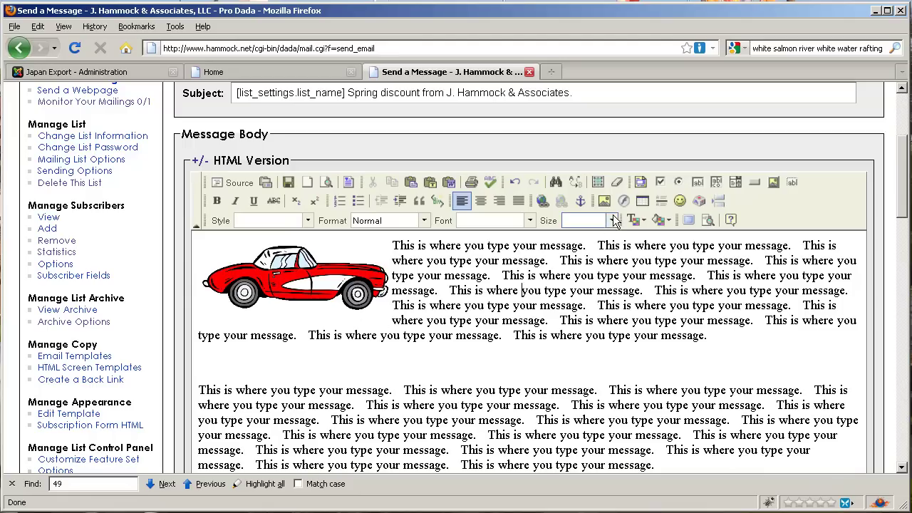
left_click(340, 268)
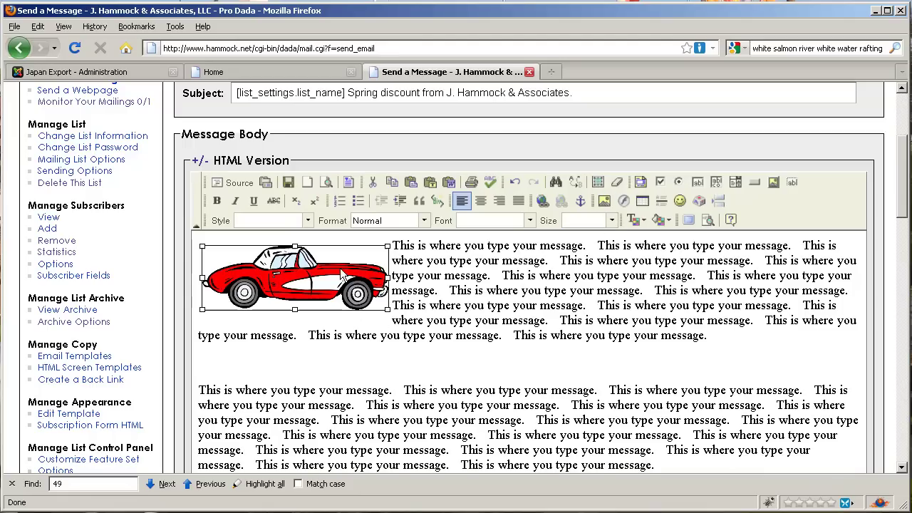
left_click(604, 200)
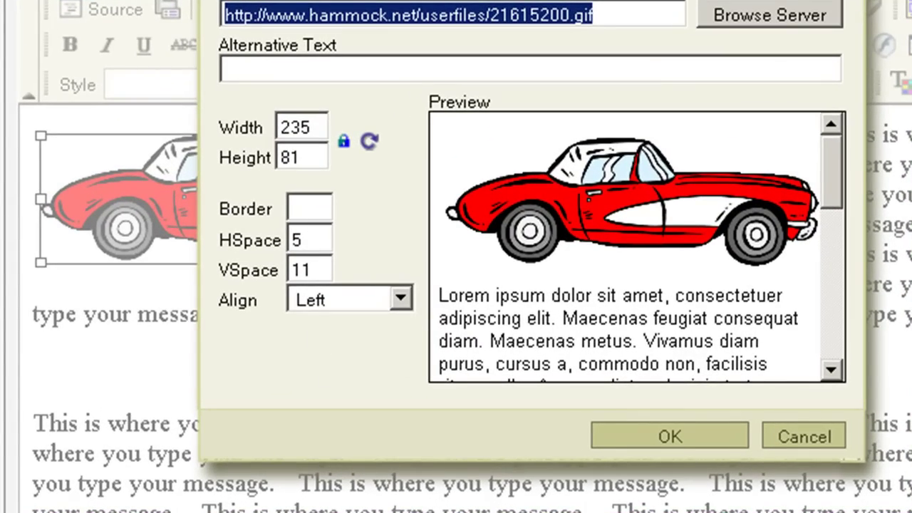
left_click_drag(427, 1, 795, 1)
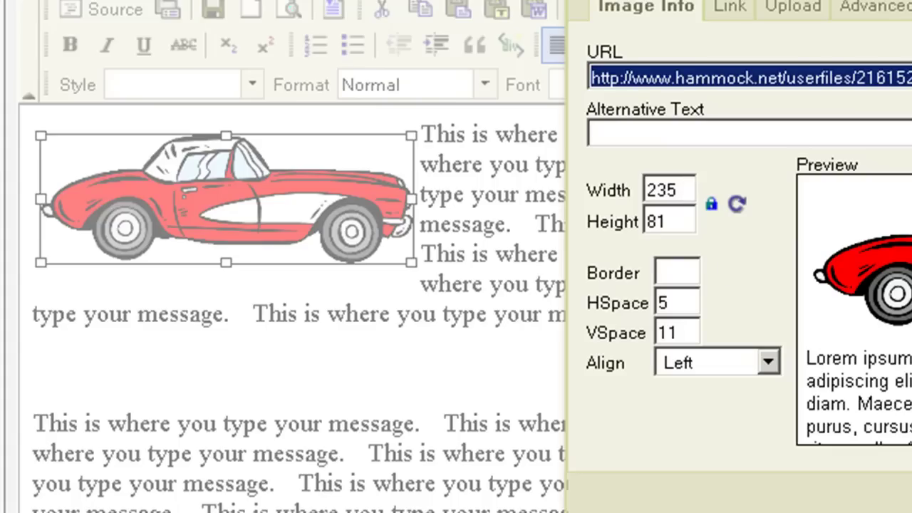
key("Return")
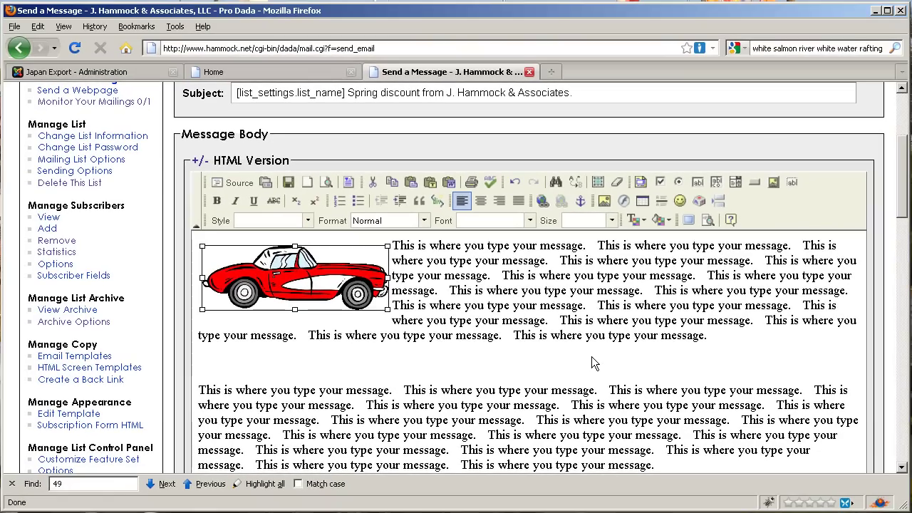
Select all the HTML message content, paragraphs and Scott signature included.
left_click(590, 358)
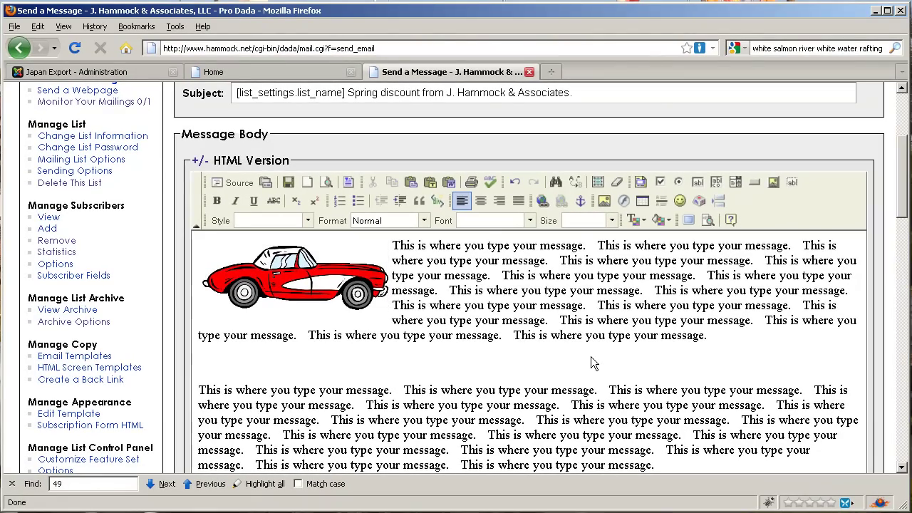
scroll(592, 355, "down", 5)
scroll(592, 356, "up", 3)
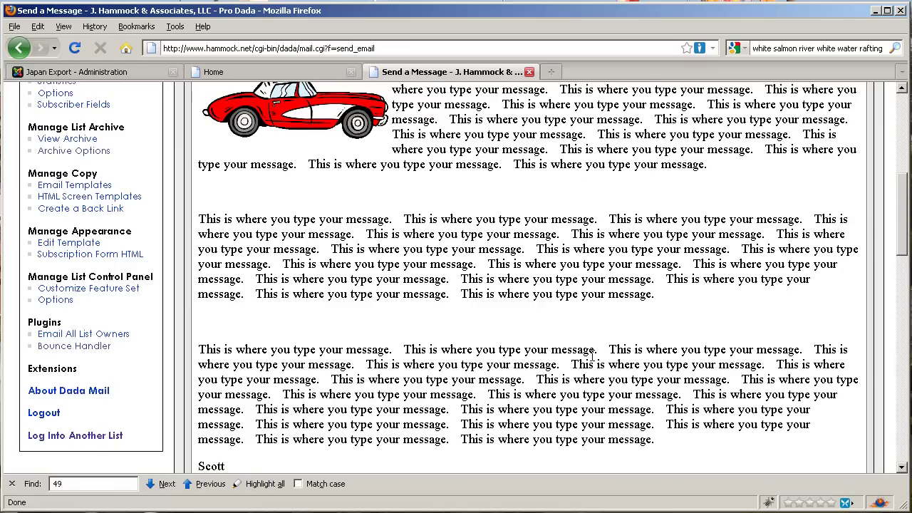
scroll(592, 355, "down", 10)
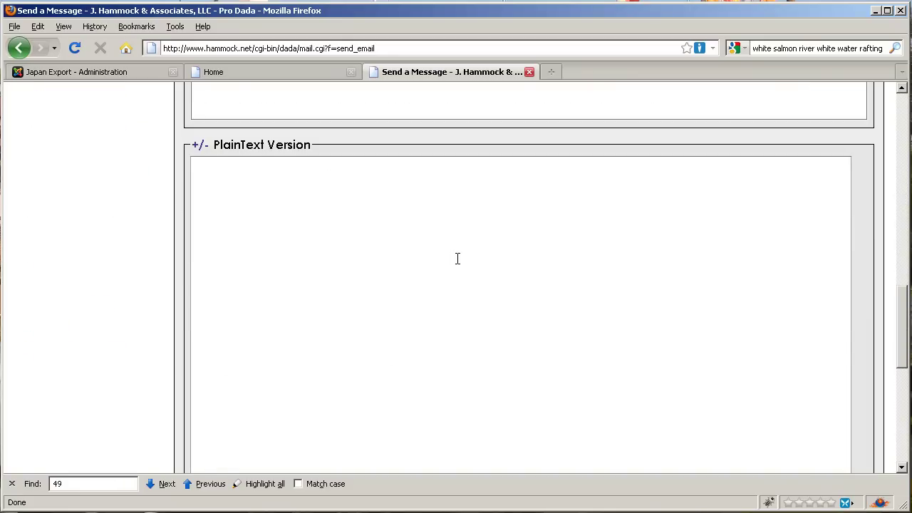
scroll(457, 260, "up", 10)
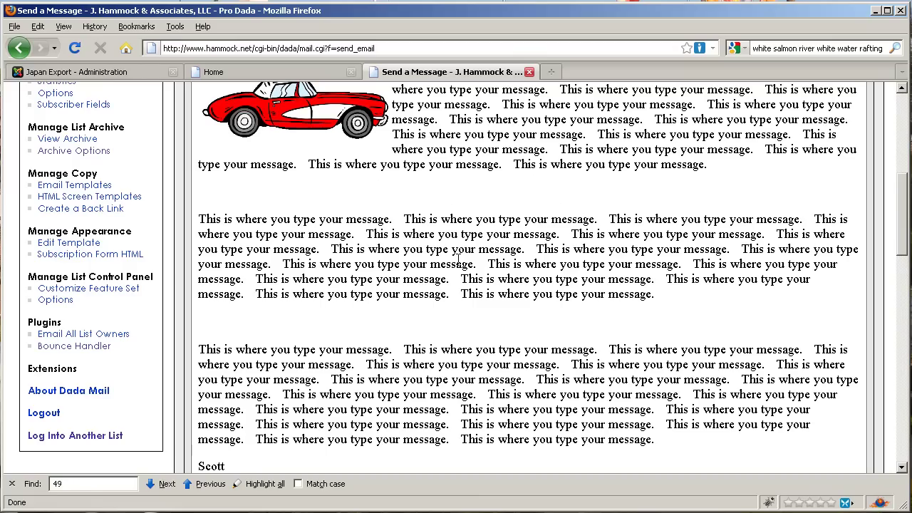
scroll(471, 248, "up", 4)
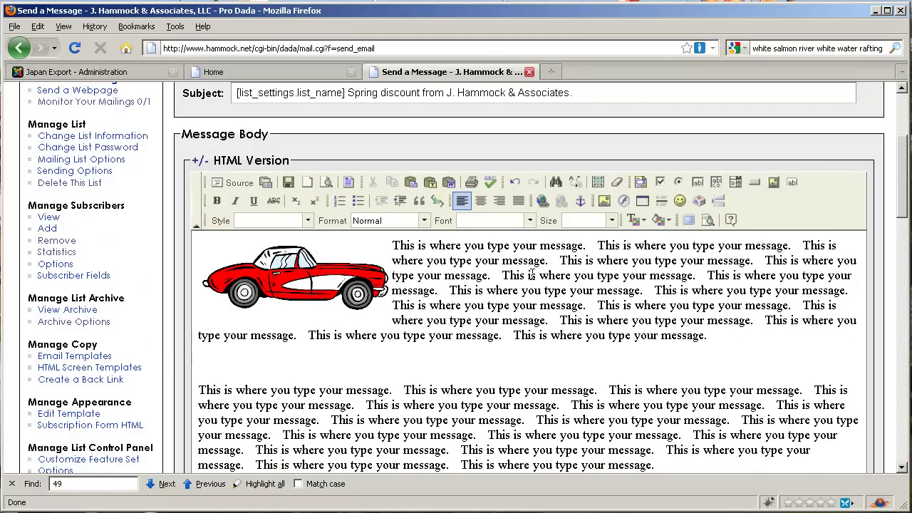
key("ctrl+a")
key("ctrl+c")
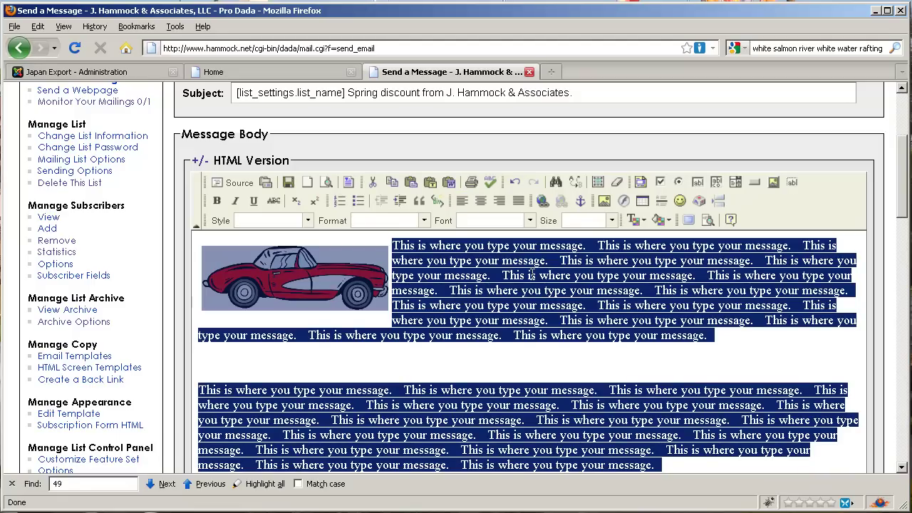
Paste the copied message text into the empty PlainText Version box.
scroll(601, 337, "down", 10)
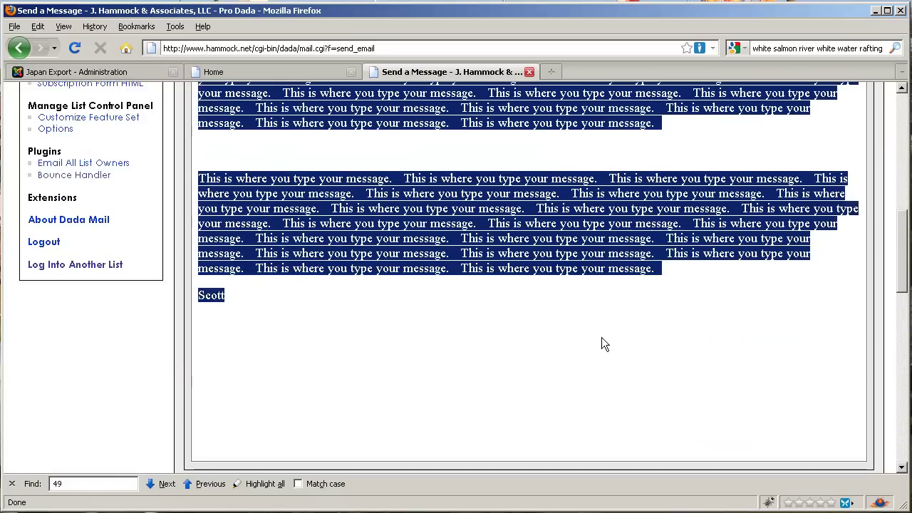
left_click(541, 297)
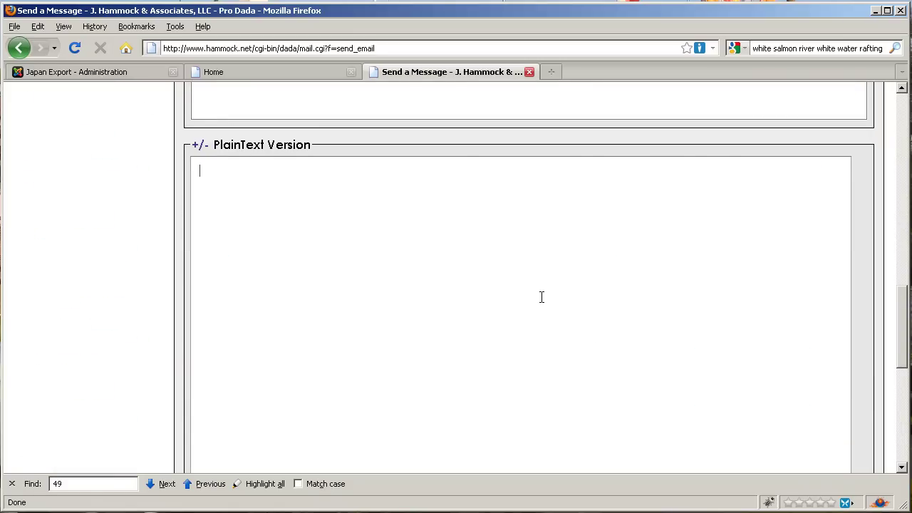
key("ctrl+v")
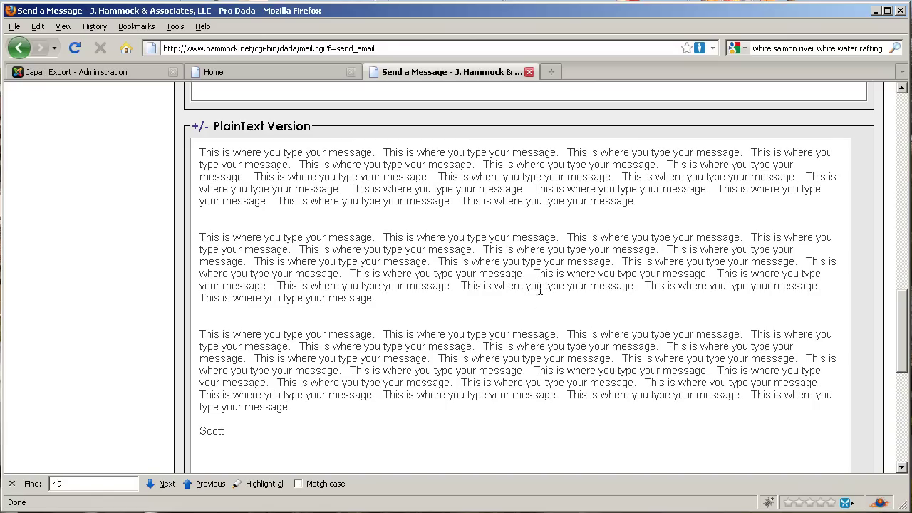
scroll(543, 297, "up", 10)
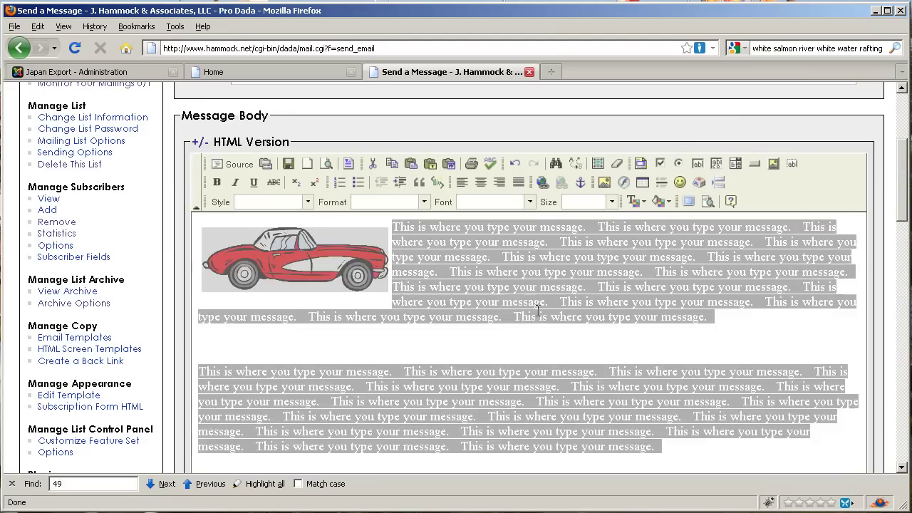
left_click(537, 310)
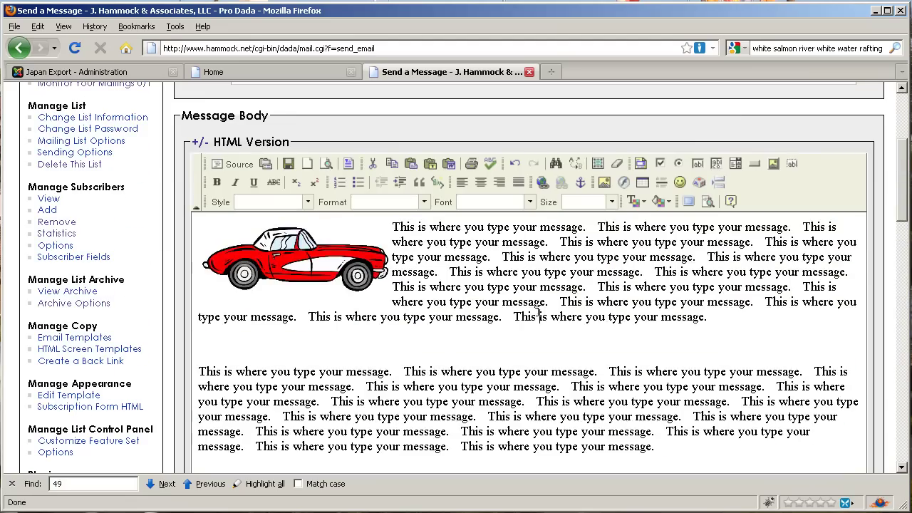
scroll(542, 341, "down", 5)
scroll(542, 349, "down", 15)
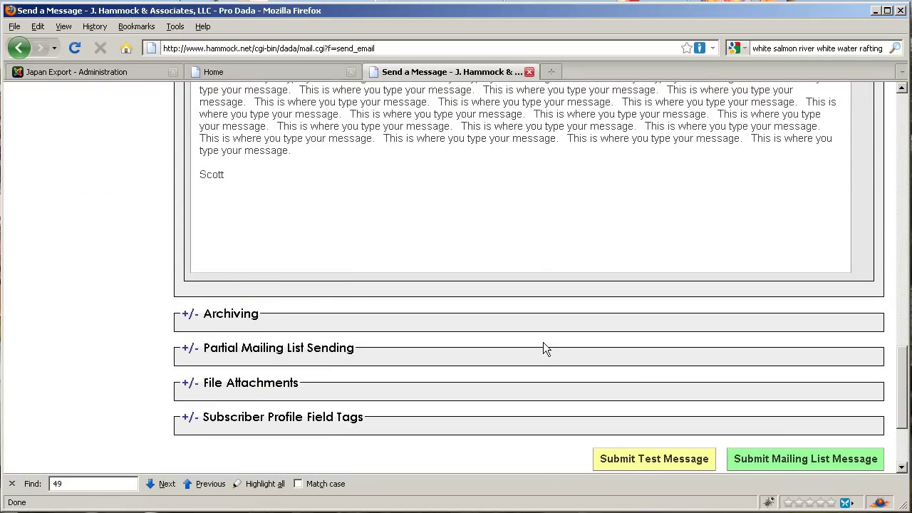
Tick 'I'm sure.' and submit the test message to reach Monitor Your Mailing.
scroll(542, 343, "down", 4)
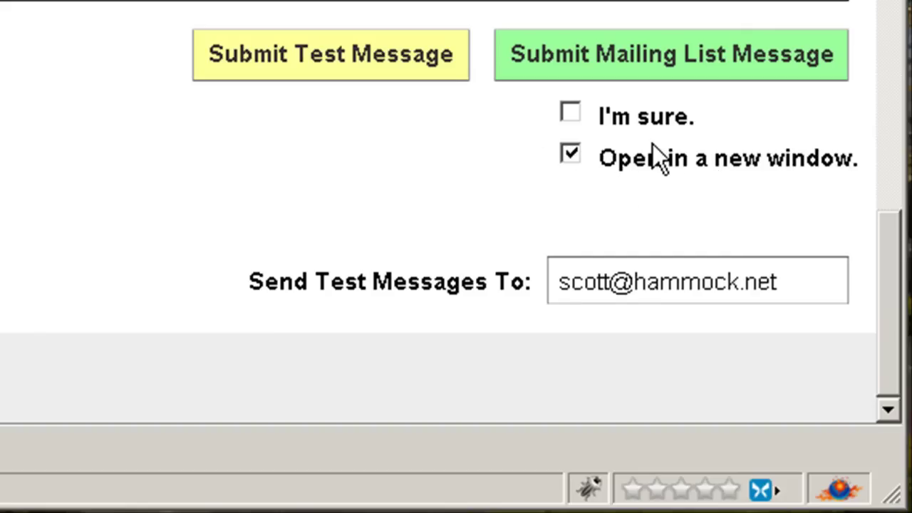
left_click(570, 113)
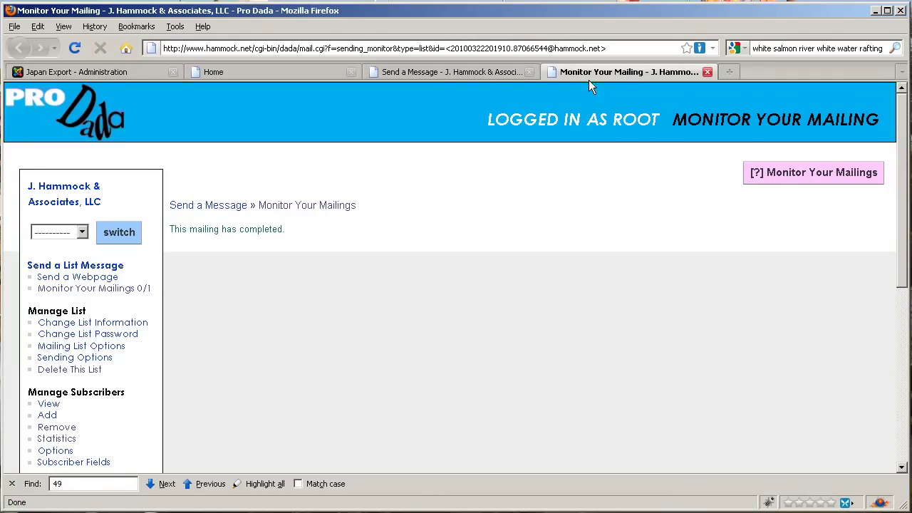
Close the mailing monitor and return to the Send a Message form.
left_click(706, 72)
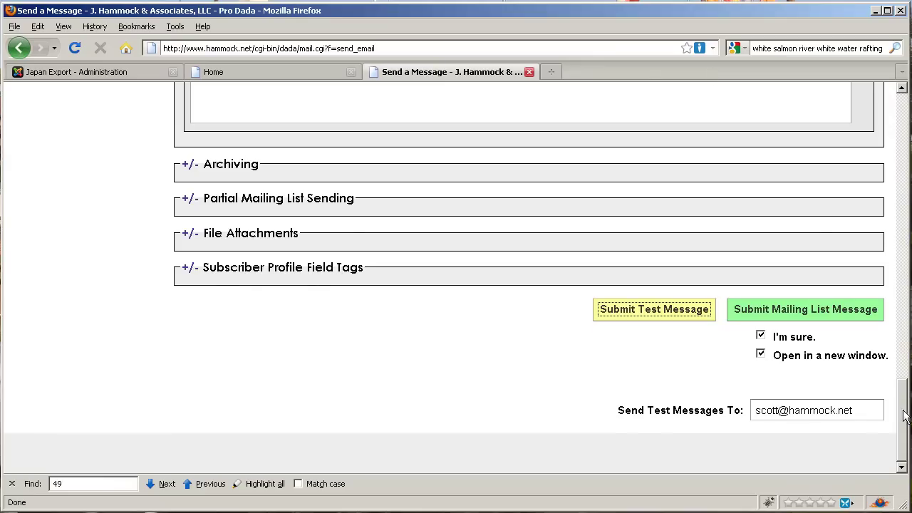
left_click_drag(906, 416, 906, 235)
scroll(527, 285, "up", 4)
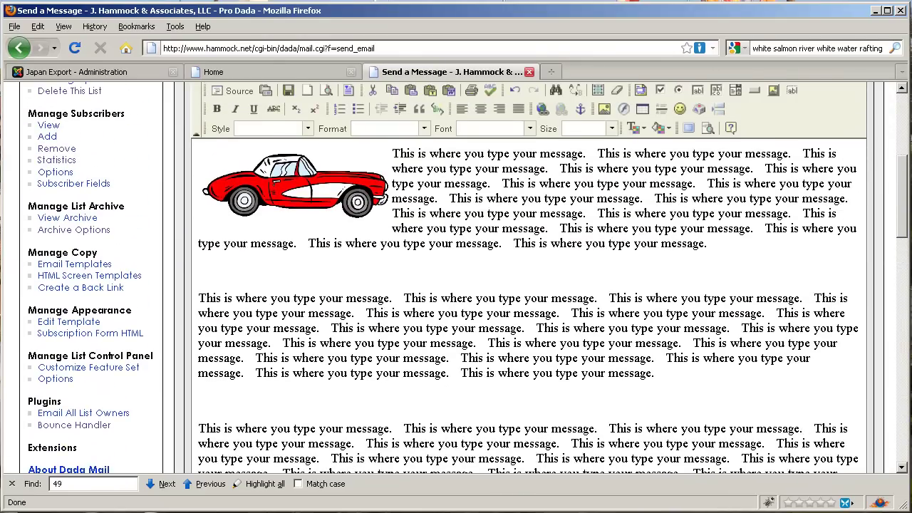
left_click_drag(901, 196, 906, 261)
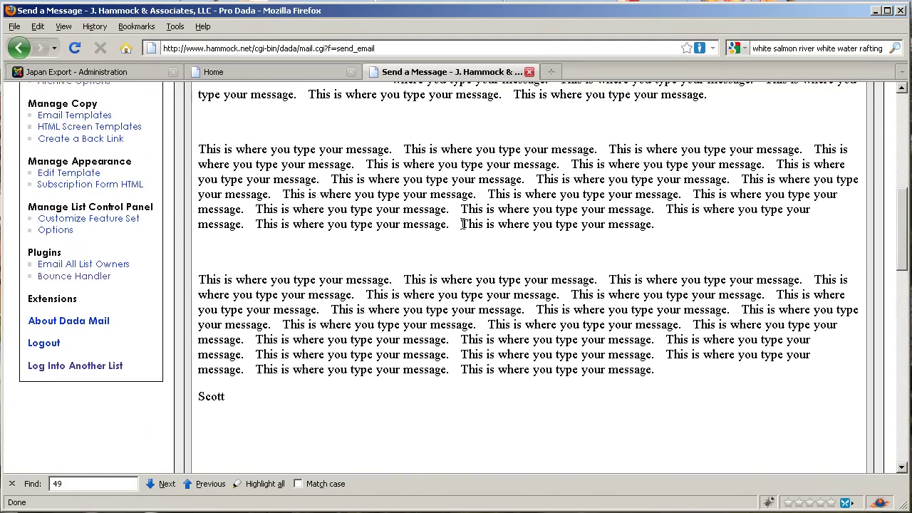
left_click_drag(461, 223, 662, 238)
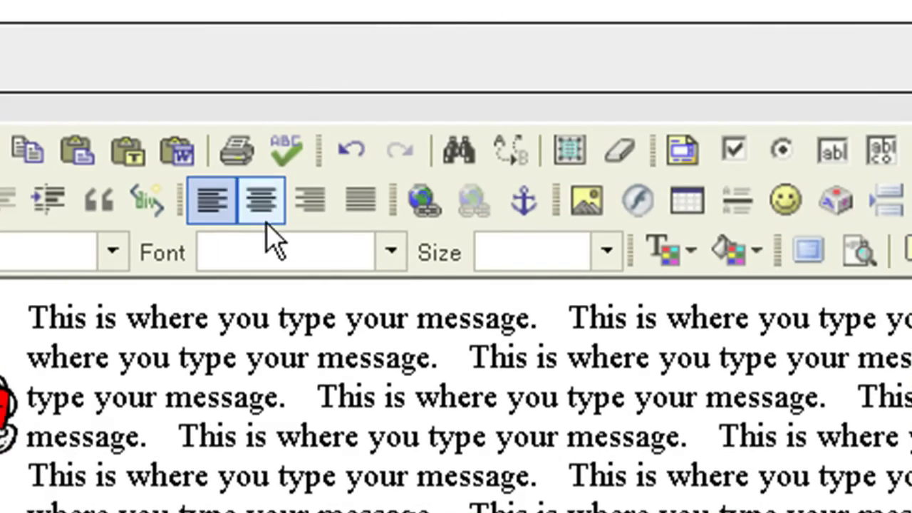
left_click(427, 204)
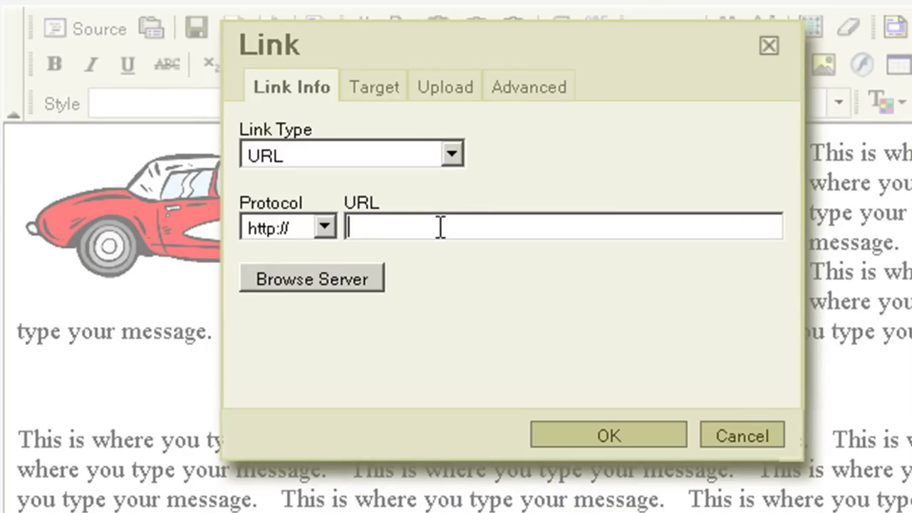
type("www.h")
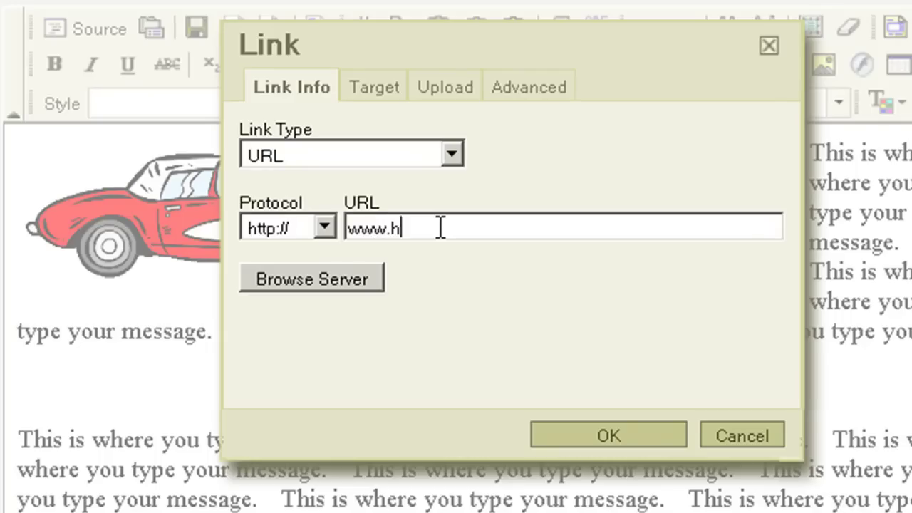
type("ammock.net")
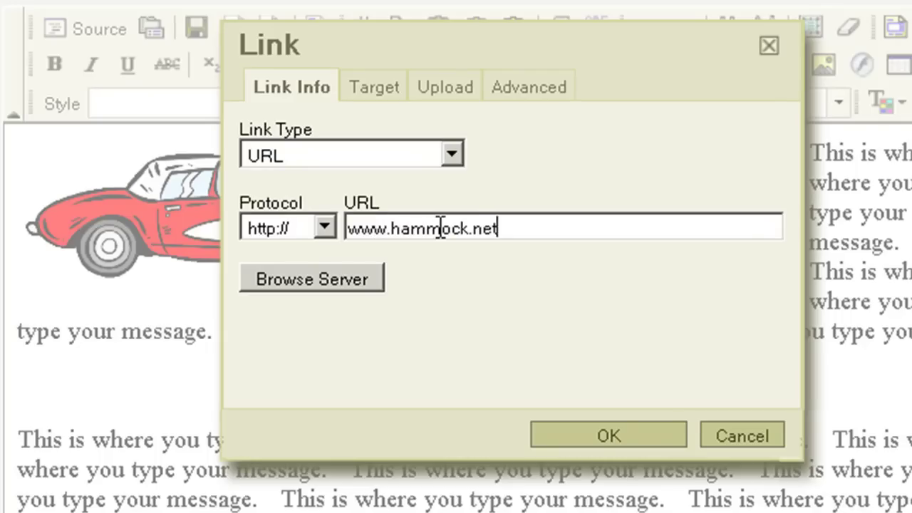
left_click(620, 438)
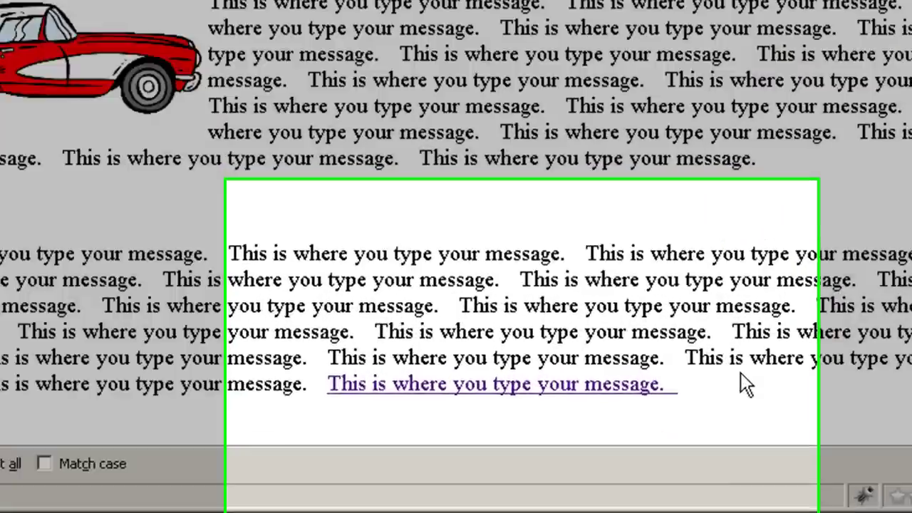
scroll(697, 431, "down", 2)
scroll(793, 289, "down", 2)
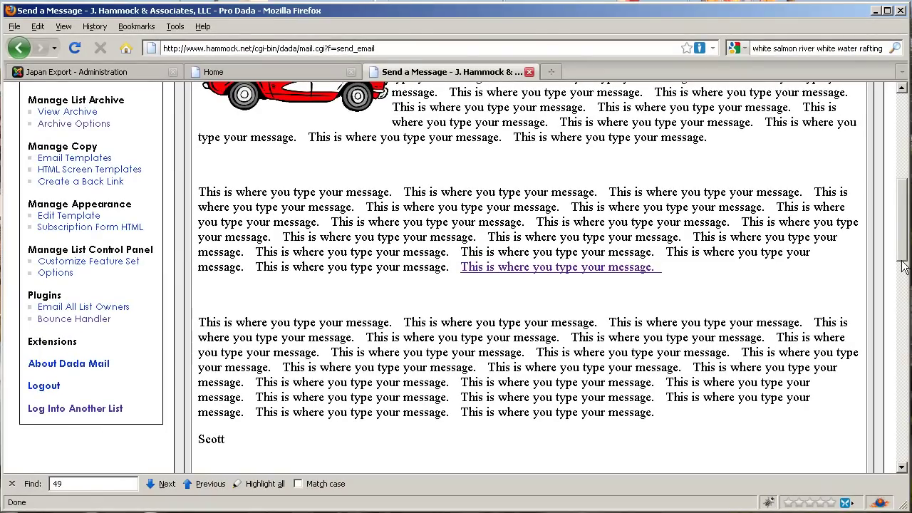
Overwrite the PlainText Version box with the whole updated HTML message text.
mouse_move(903, 244)
left_mouse_down()
mouse_move(908, 439)
mouse_move(899, 260)
left_mouse_up()
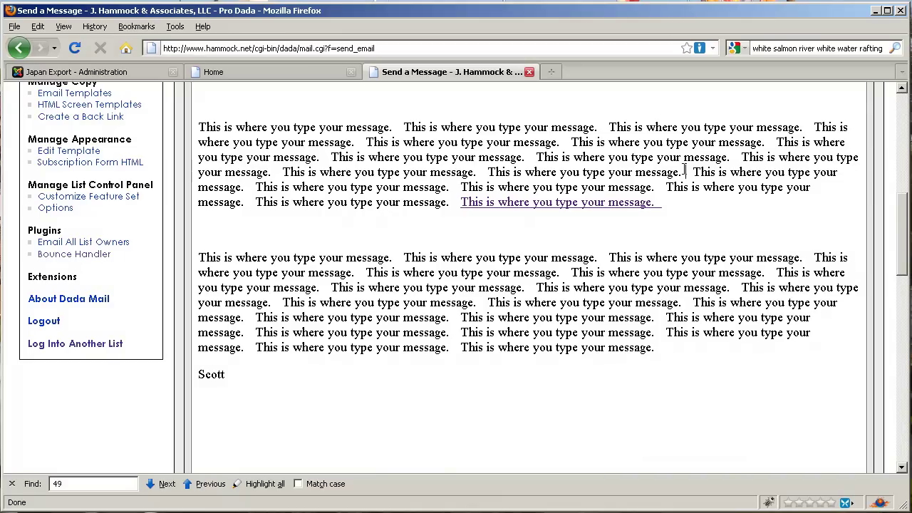
key("ctrl+a")
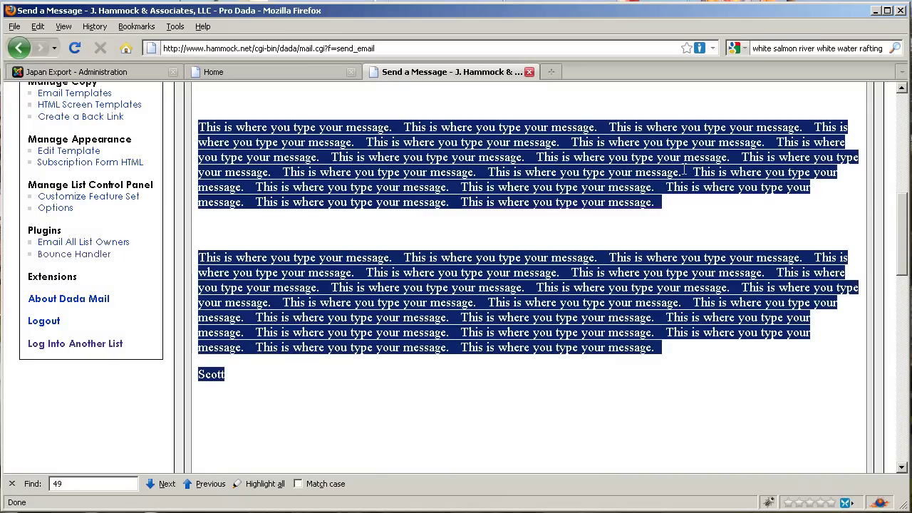
left_click_drag(906, 213, 900, 315)
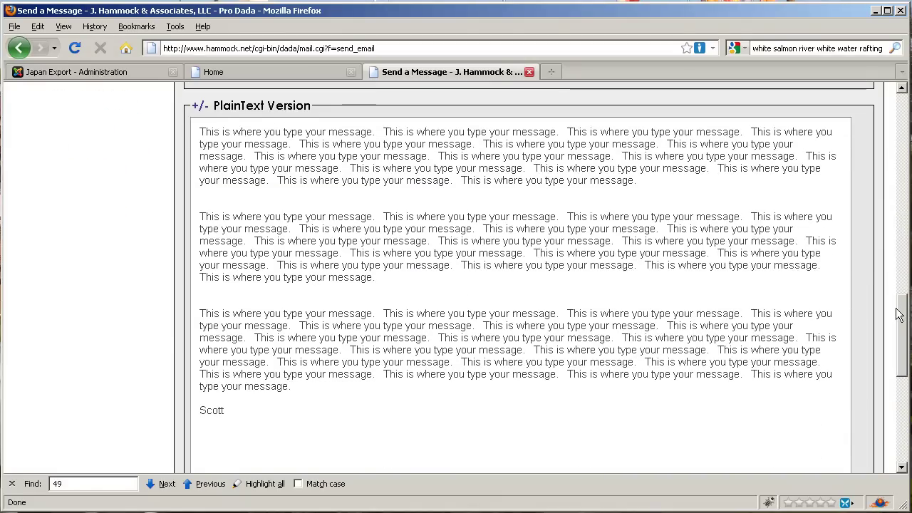
left_click(658, 292)
key("ctrl+a")
key("ctrl+c")
key("Delete")
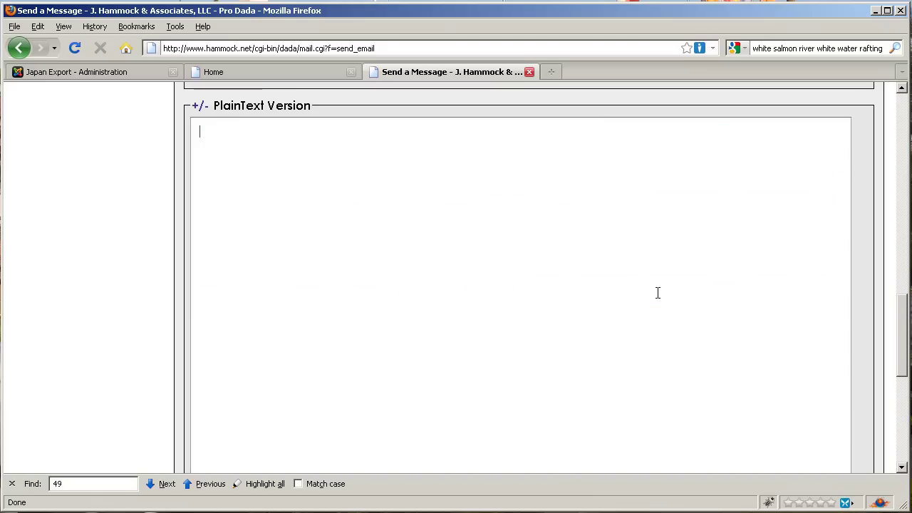
key("ctrl+v")
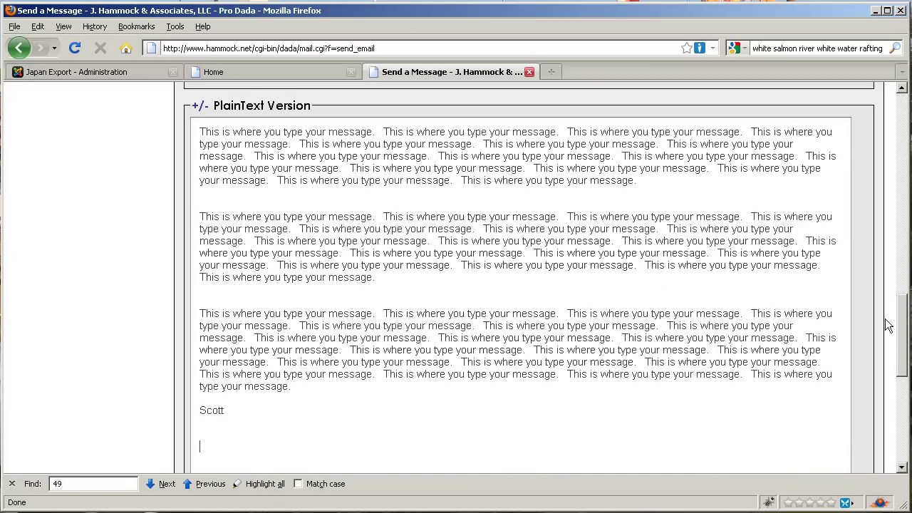
left_click_drag(903, 312, 898, 402)
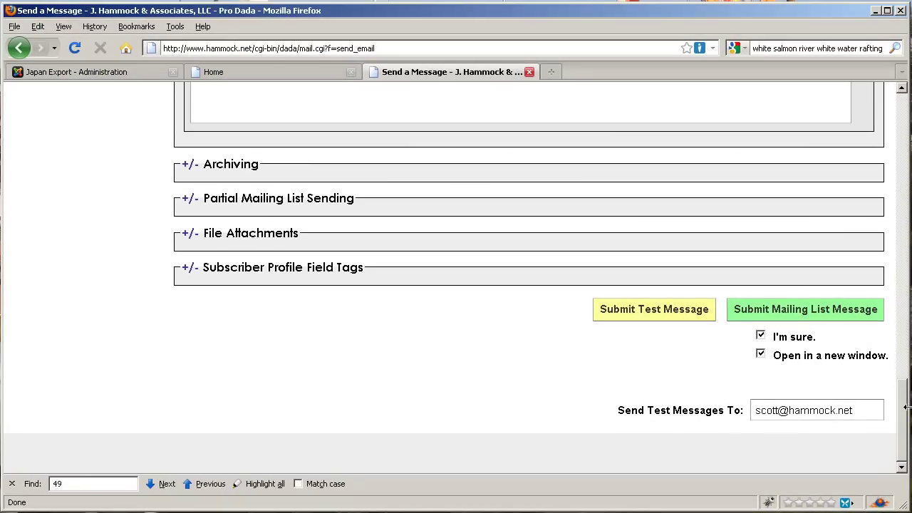
left_click_drag(904, 422, 903, 146)
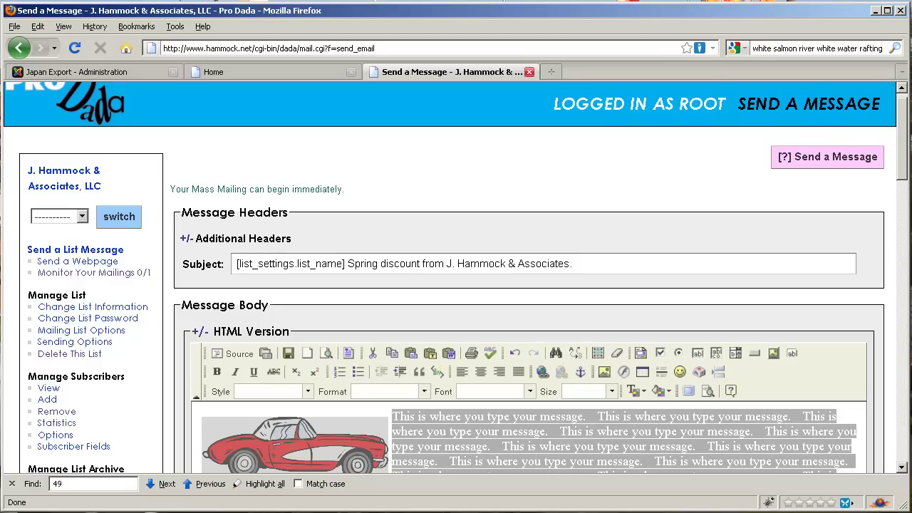
left_click_drag(901, 148, 899, 194)
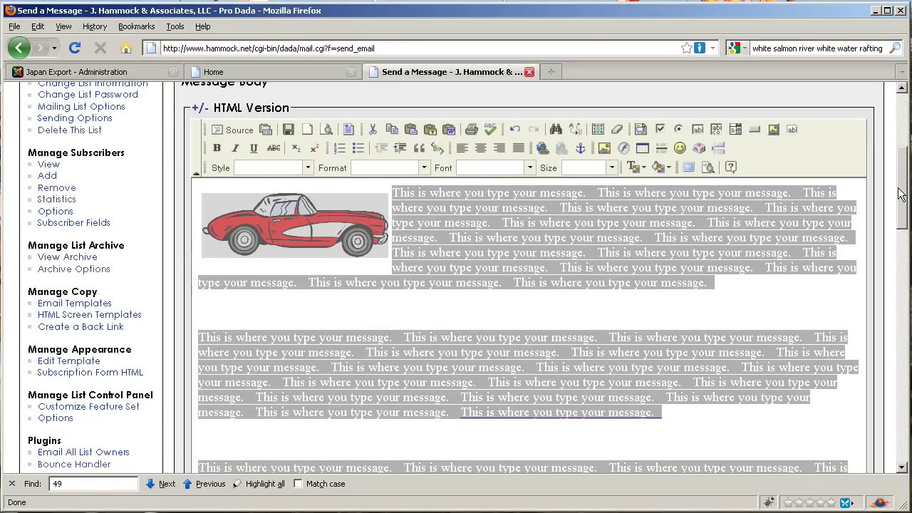
left_click(524, 204)
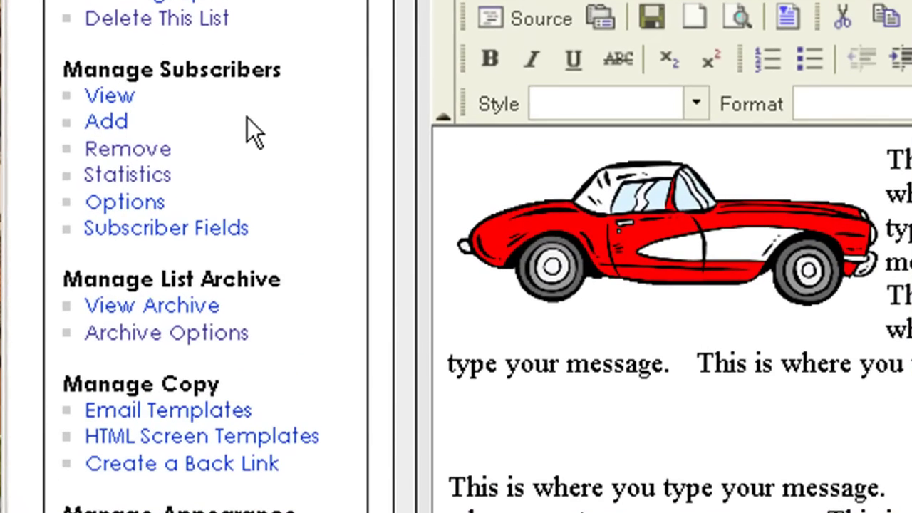
scroll(247, 118, "up", 2)
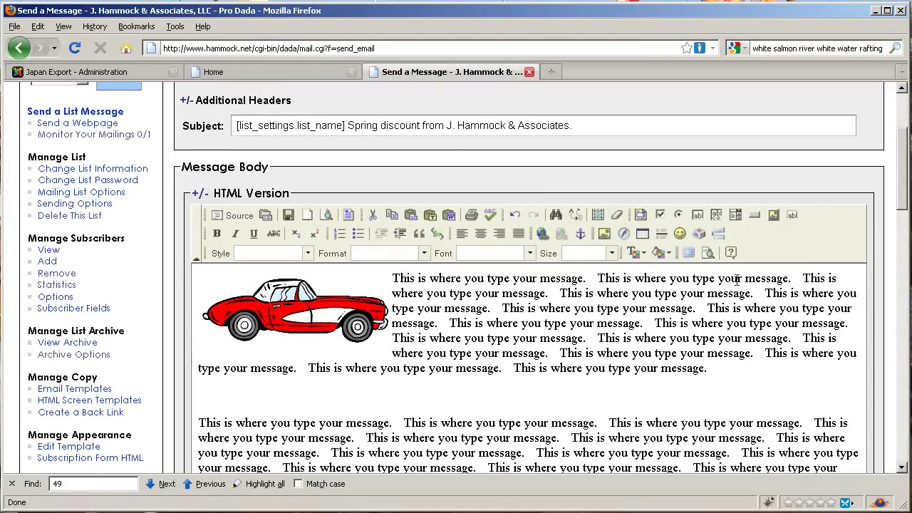
left_click_drag(903, 194, 909, 135)
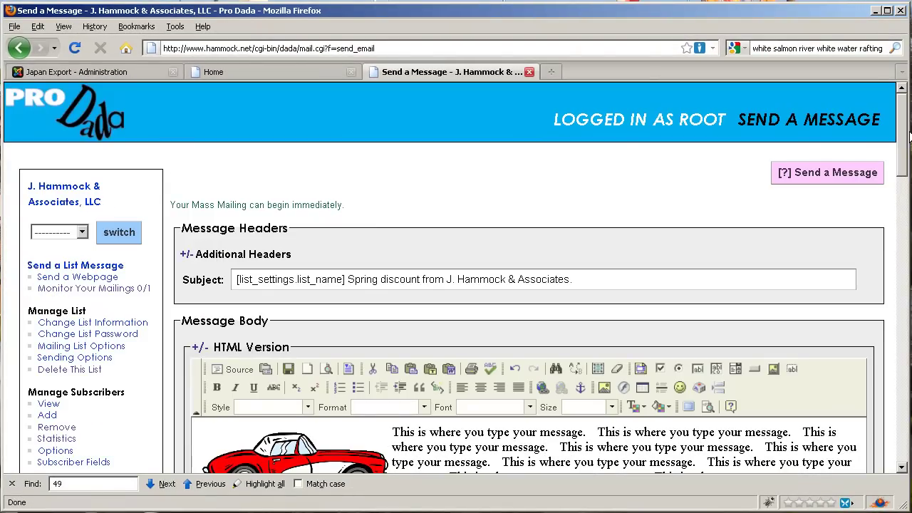